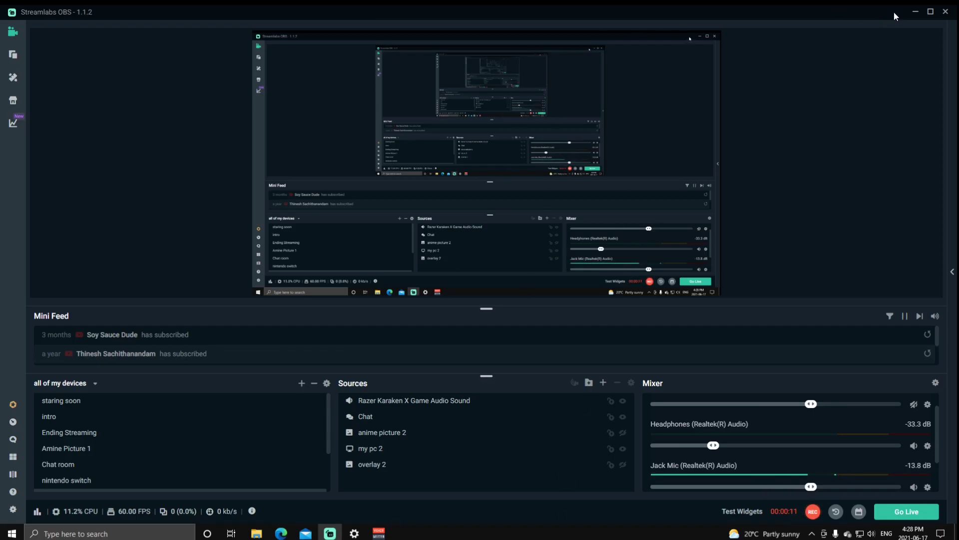
# - Minimize Streamlabs OBS, open Device Manager and expand the Sound, video and game controllers category
pyautogui.click(916, 11)
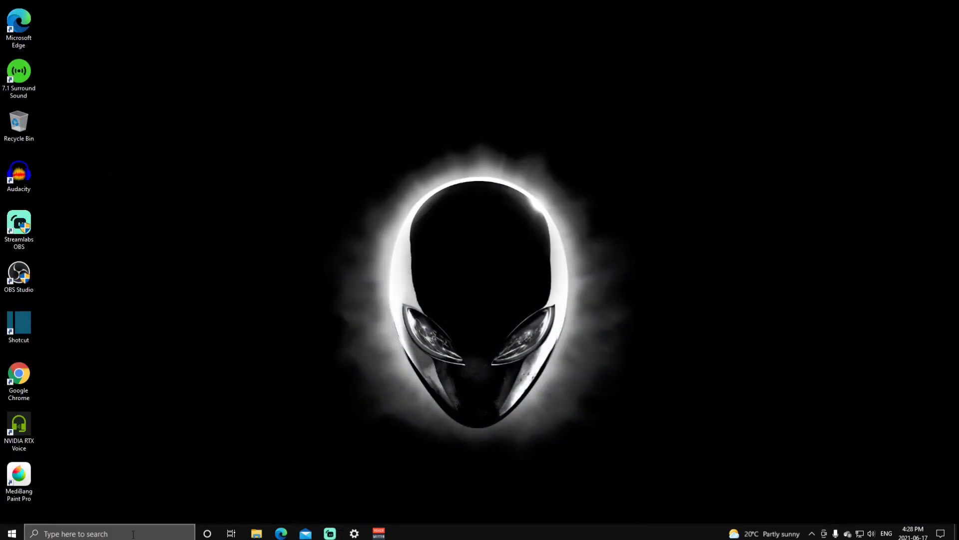
pyautogui.click(106, 534)
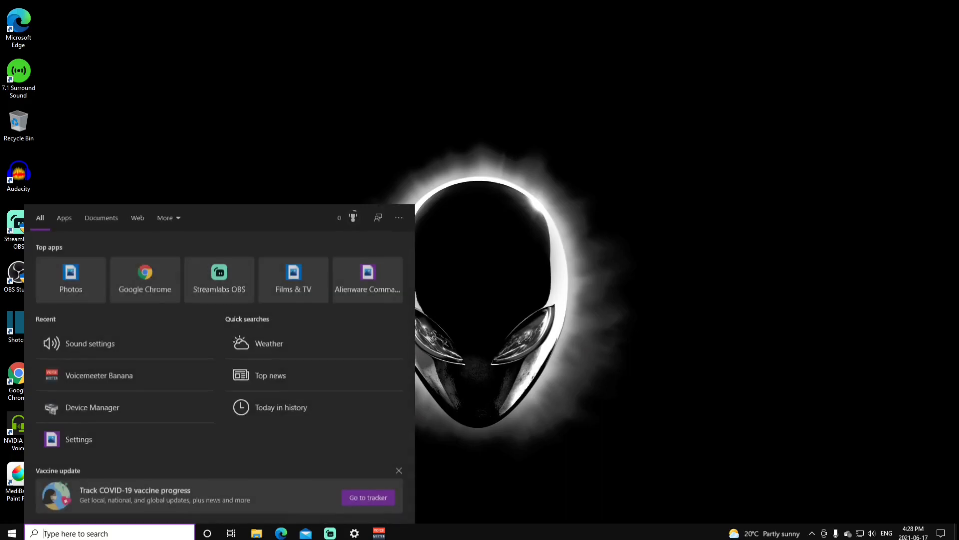
pyautogui.write('de')
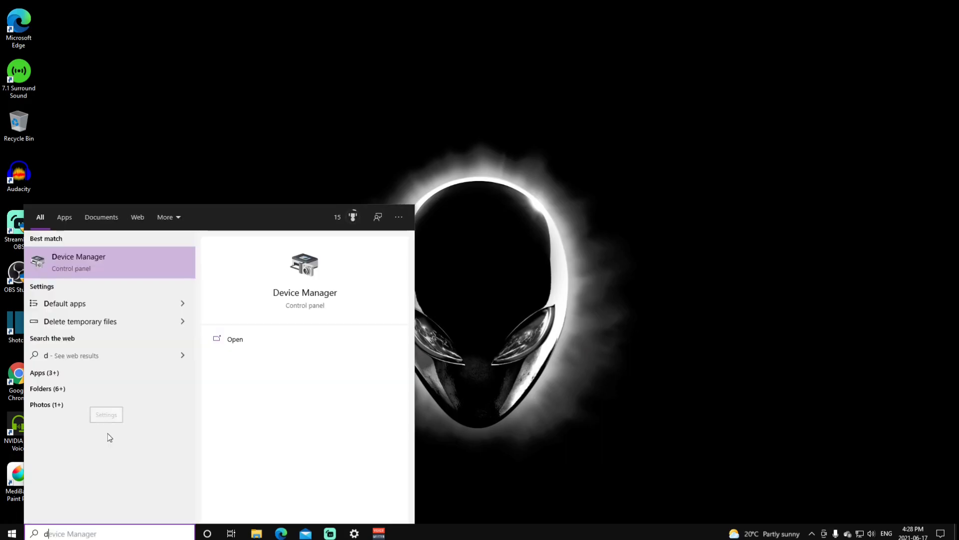
pyautogui.click(107, 261)
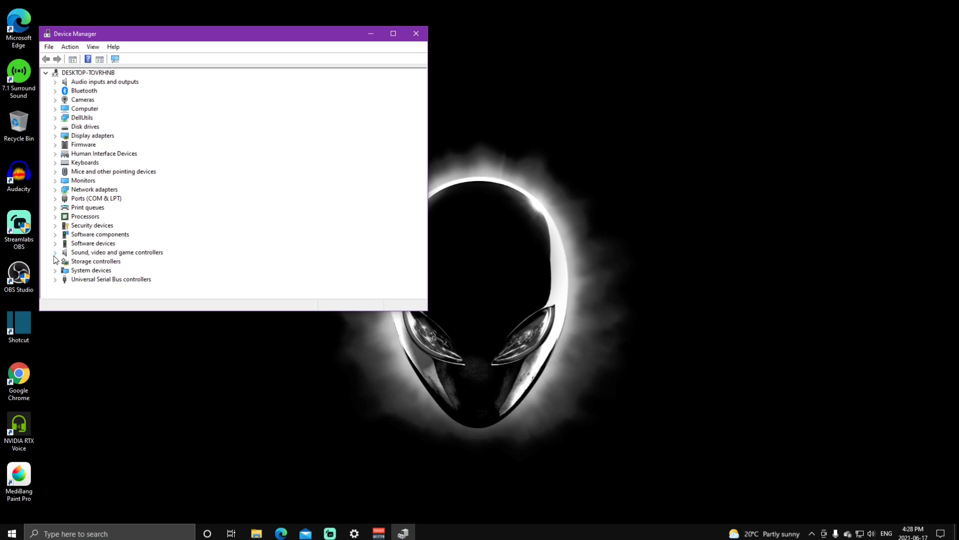
pyautogui.click(70, 253)
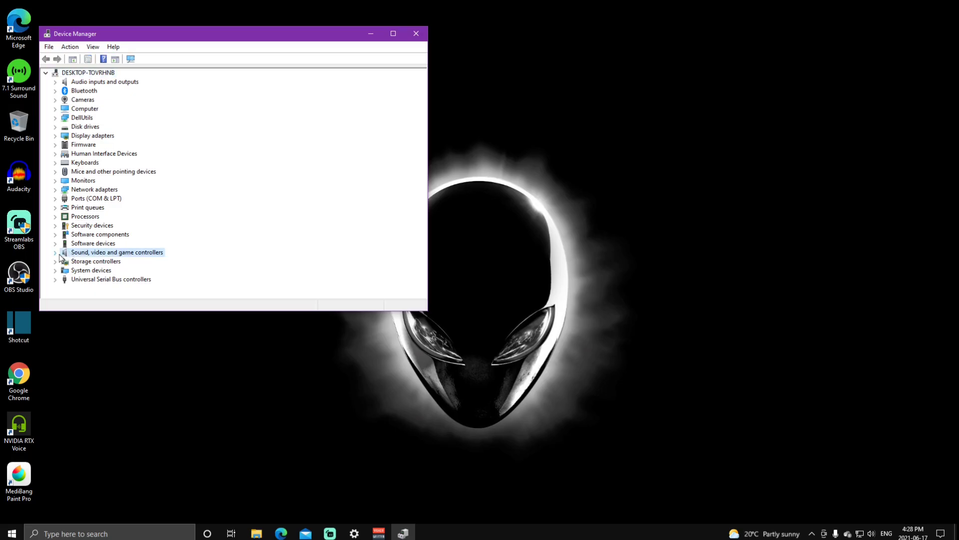
pyautogui.doubleClick(70, 253)
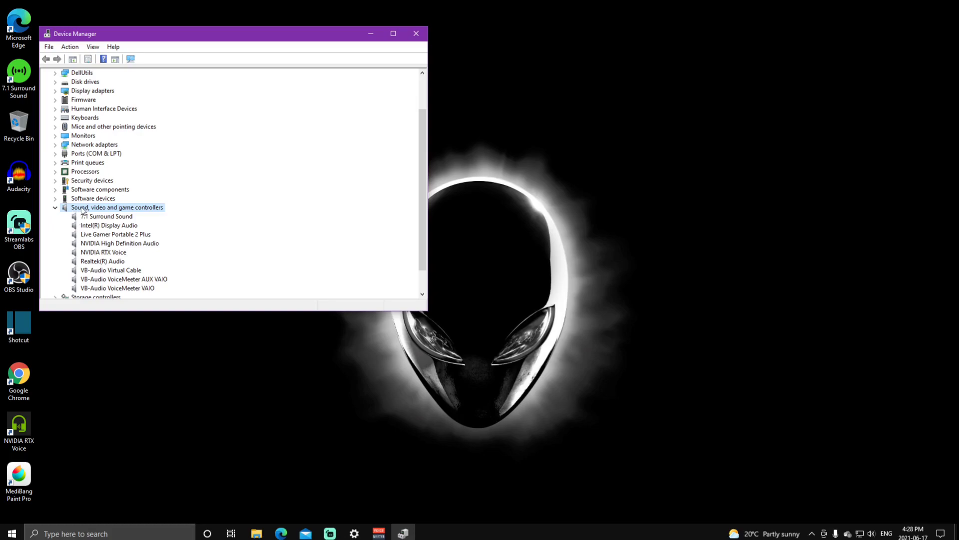
# - Start a driver update for Realtek(R) Audio and bring up the list of drivers available on the computer
pyautogui.click(92, 261)
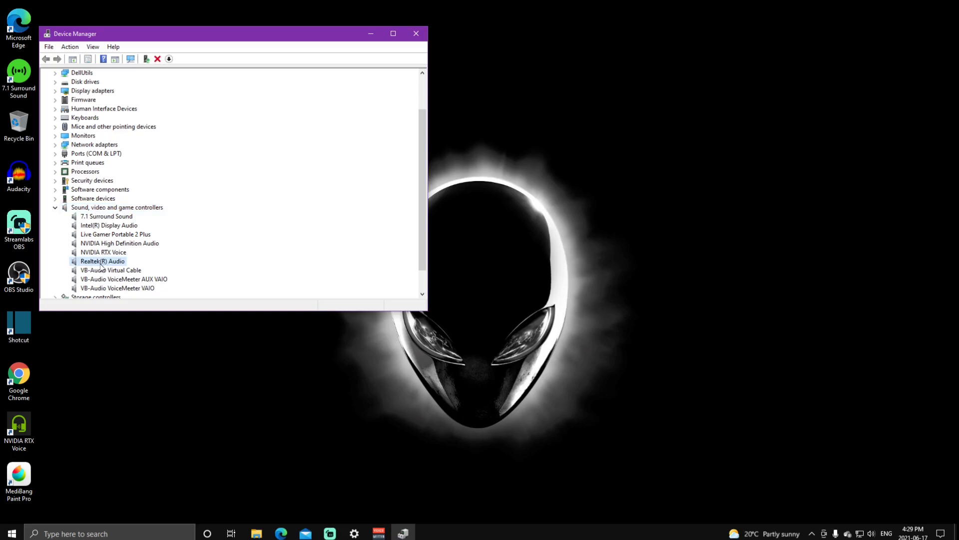
pyautogui.doubleClick(92, 263)
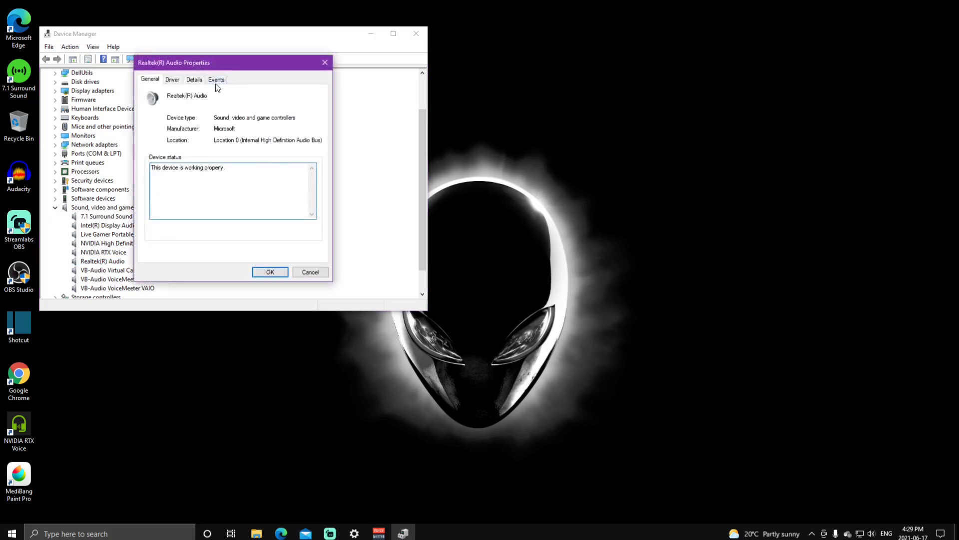
pyautogui.click(173, 79)
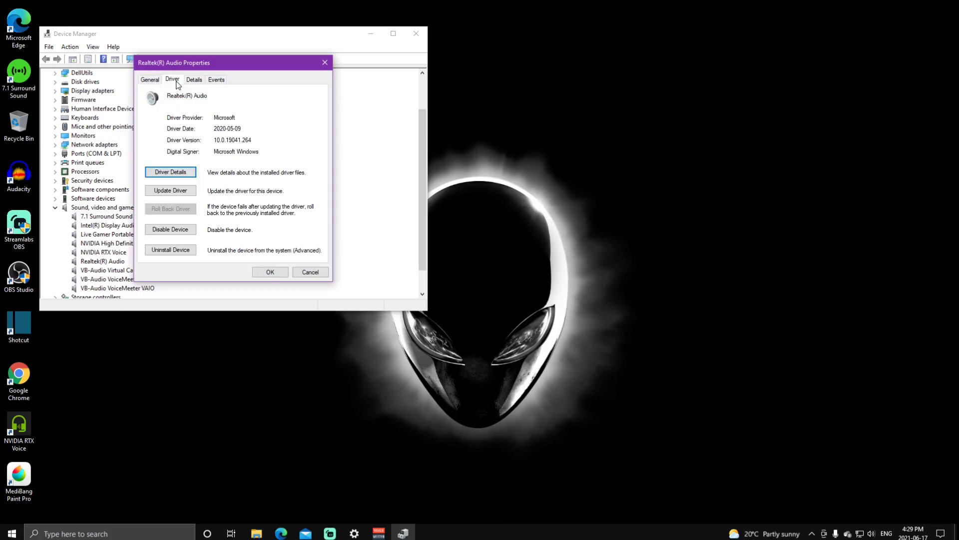
pyautogui.click(183, 192)
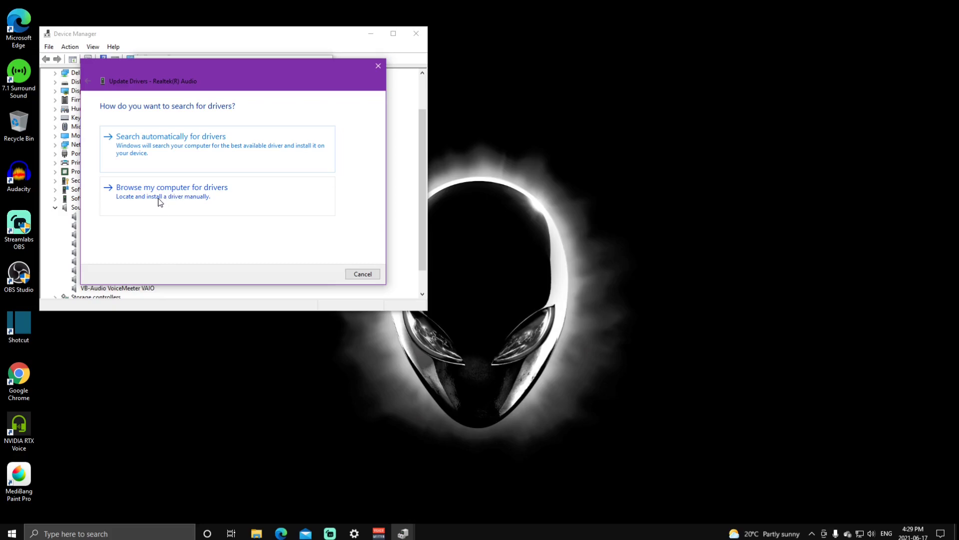
pyautogui.click(164, 198)
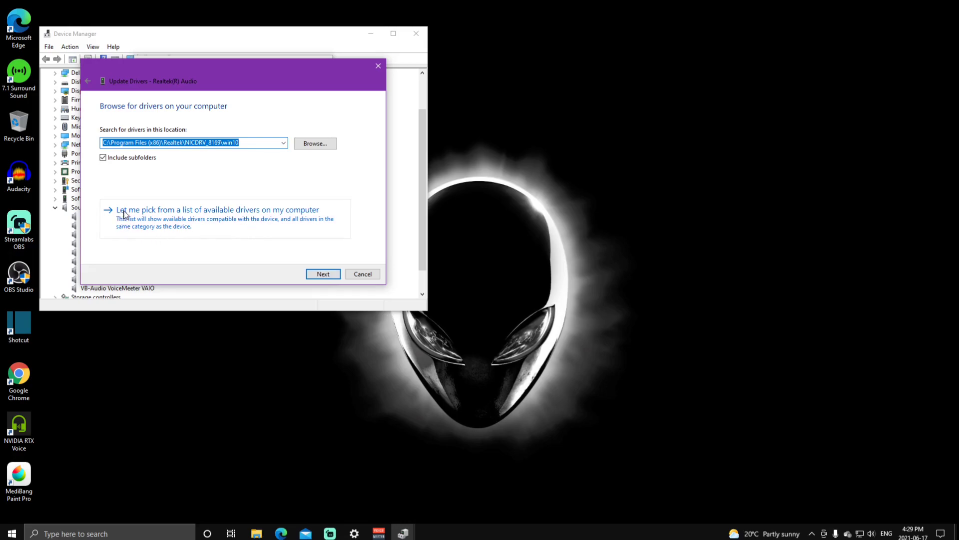
pyautogui.click(191, 219)
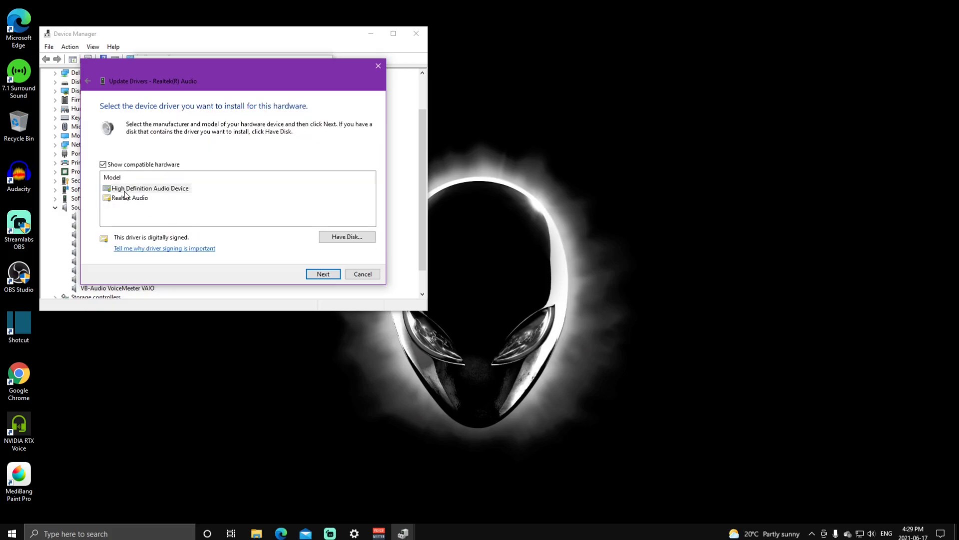
# - Try to install the High Definition Audio Device driver for Realtek(R) Audio, declining at the compatibility warning
pyautogui.click(121, 191)
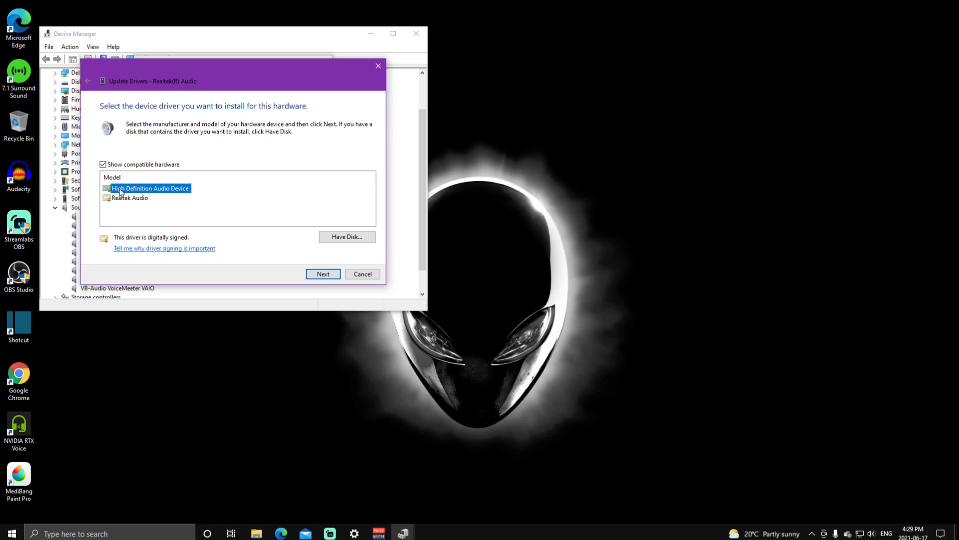
pyautogui.doubleClick(150, 190)
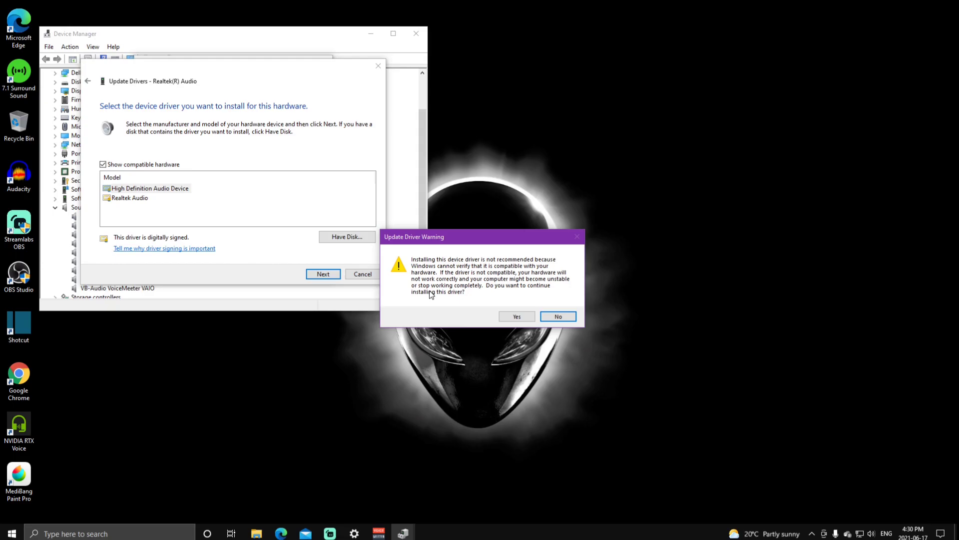
pyautogui.click(552, 315)
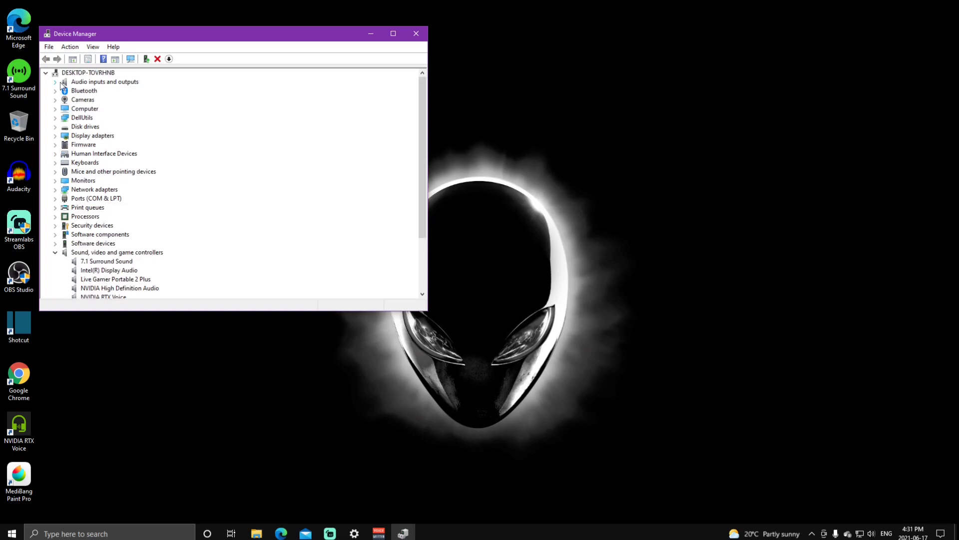
# - Start uninstalling the Realtek(R) Audio device from its driver properties, cancel the removal and close the properties
pyautogui.scroll(-3, 92, 206)
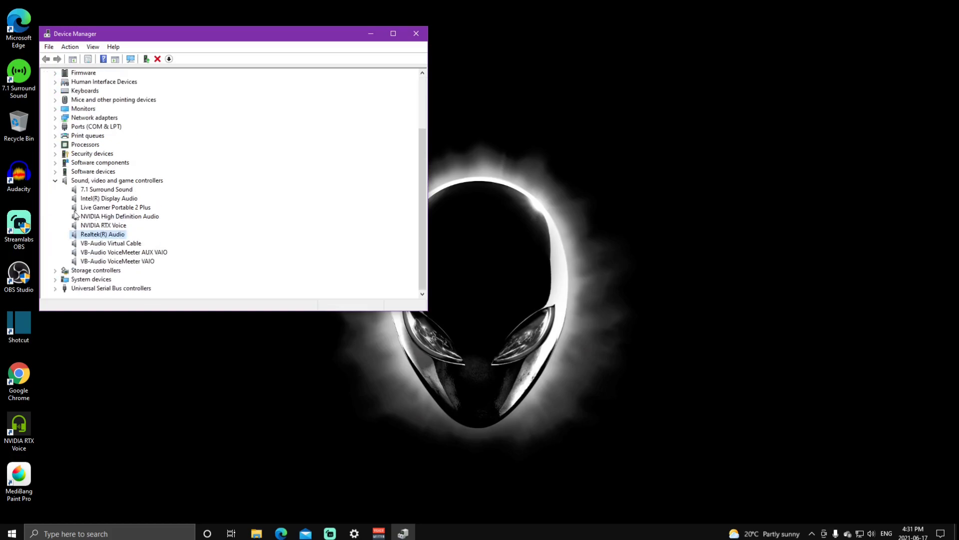
pyautogui.rightClick(87, 237)
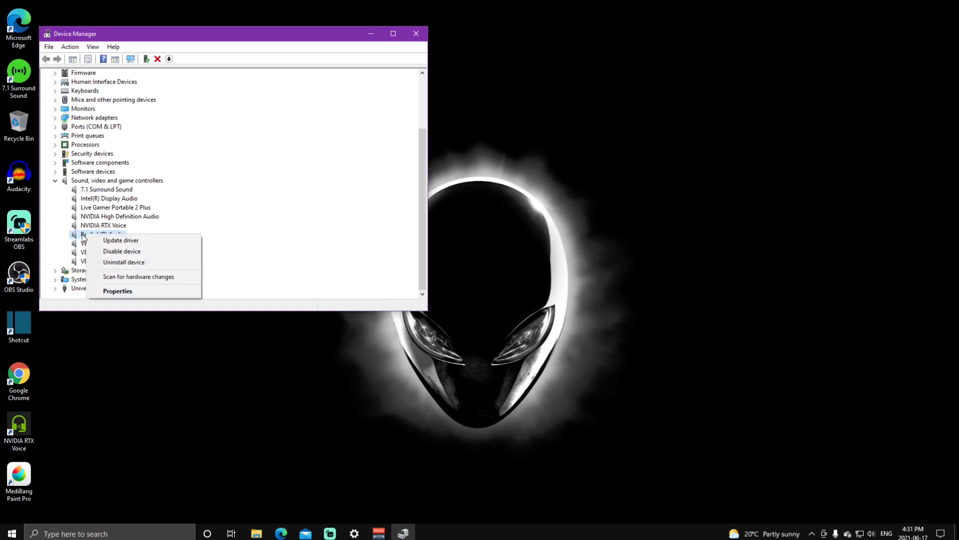
pyautogui.click(82, 234)
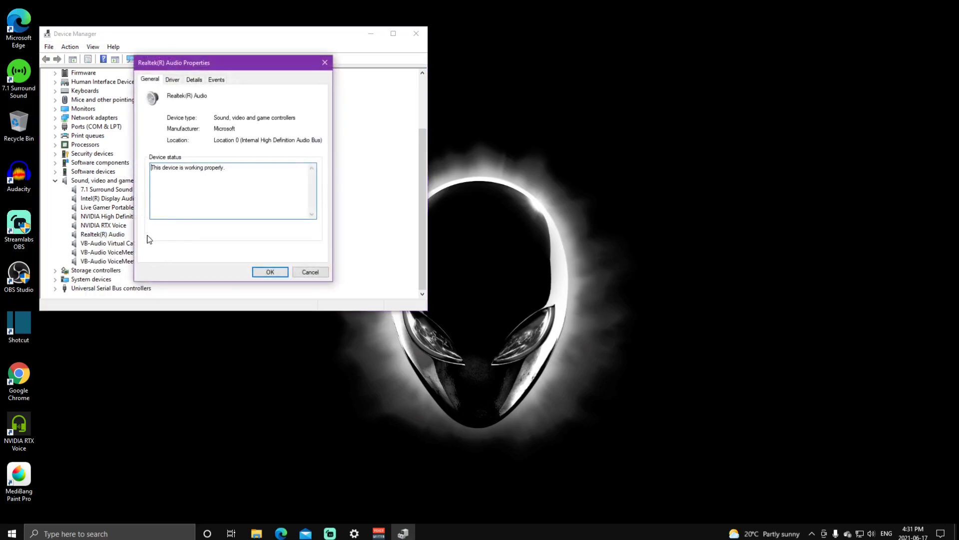
pyautogui.click(173, 82)
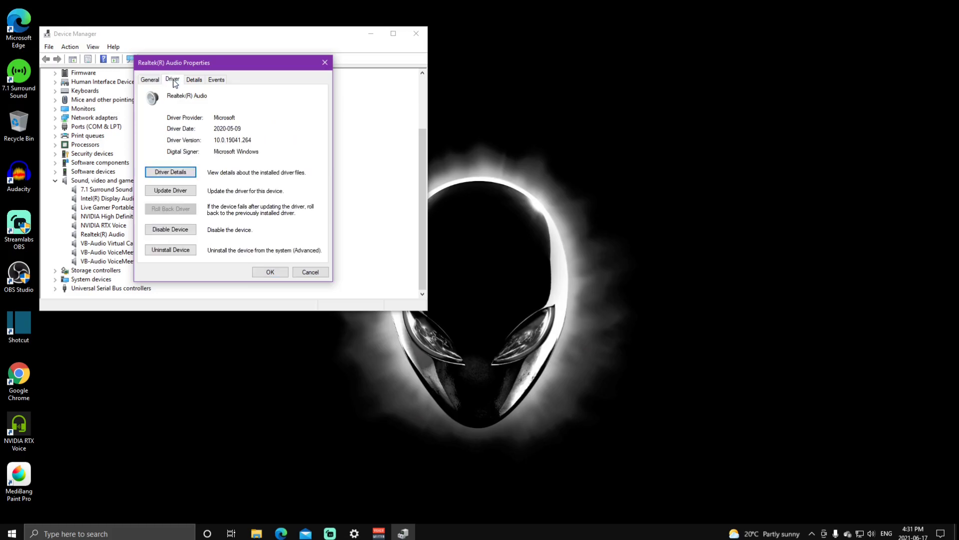
pyautogui.click(170, 251)
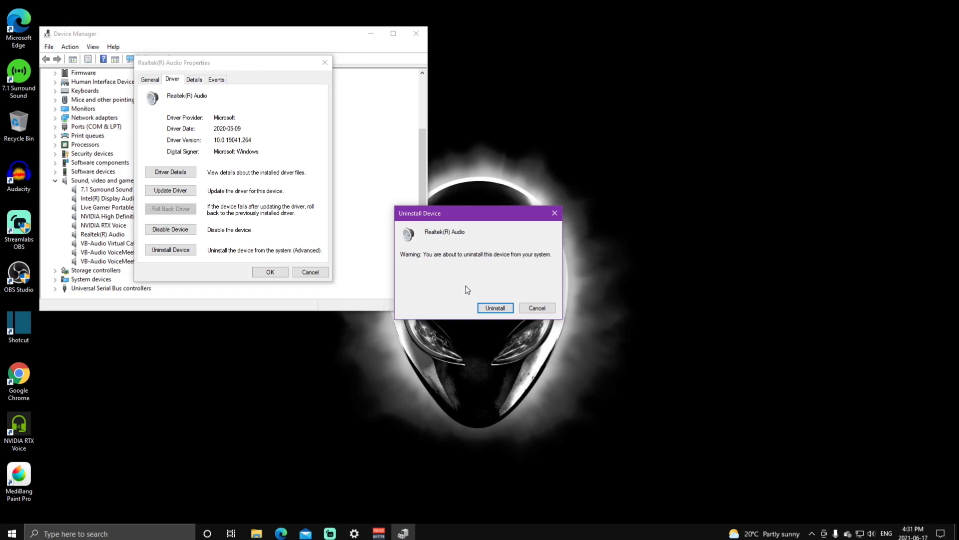
pyautogui.click(544, 311)
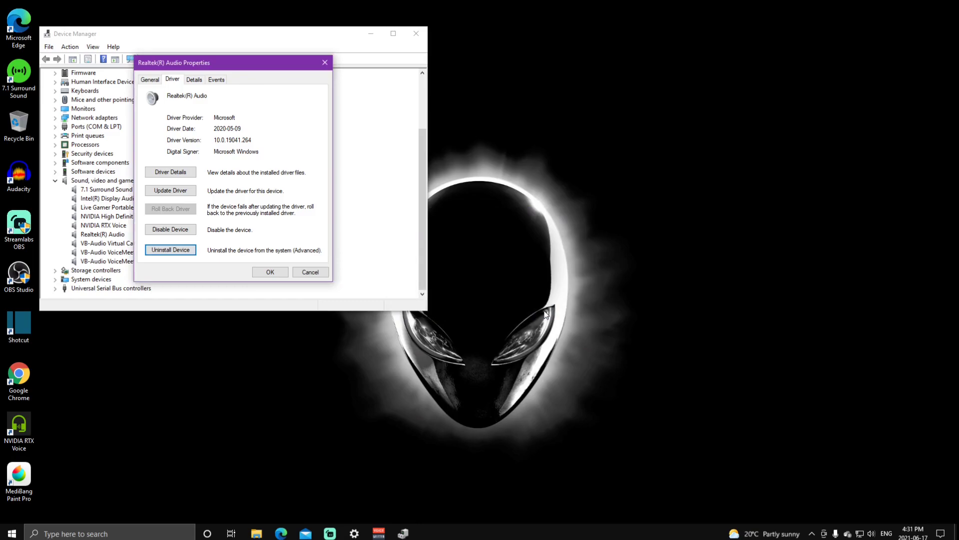
pyautogui.click(150, 81)
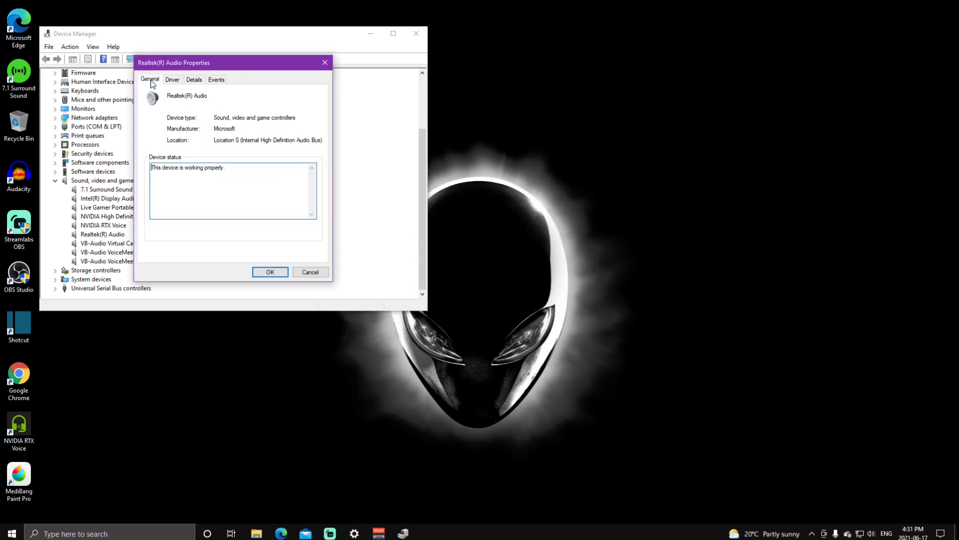
pyautogui.click(324, 63)
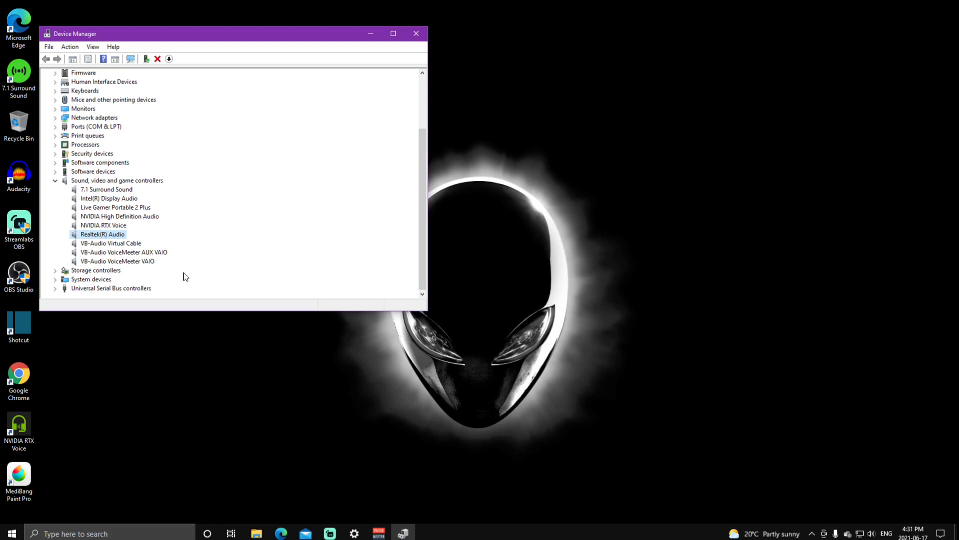
# - Start a driver update for the NVIDIA GeForce RTX 2070 SUPER display adapter, choosing from the drivers available on the computer
pyautogui.click(55, 181)
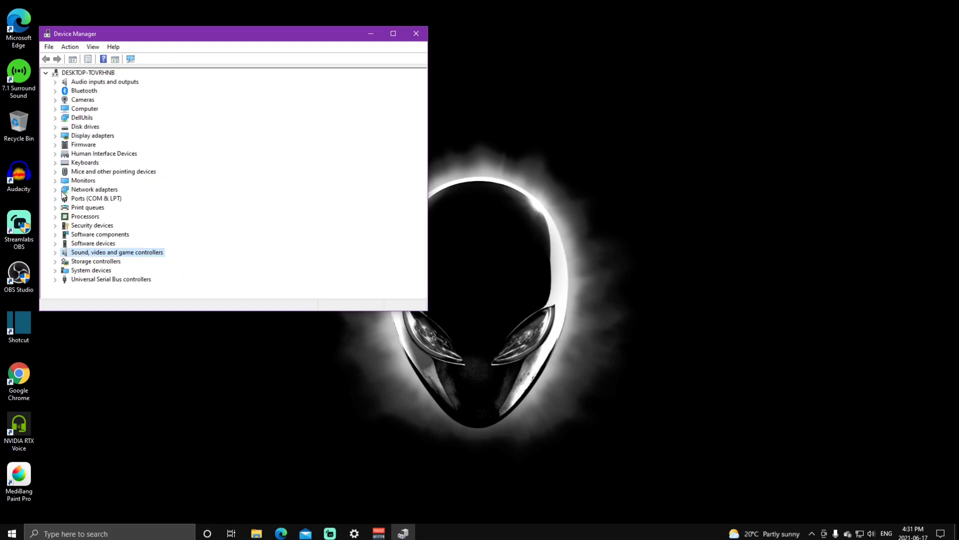
pyautogui.click(55, 136)
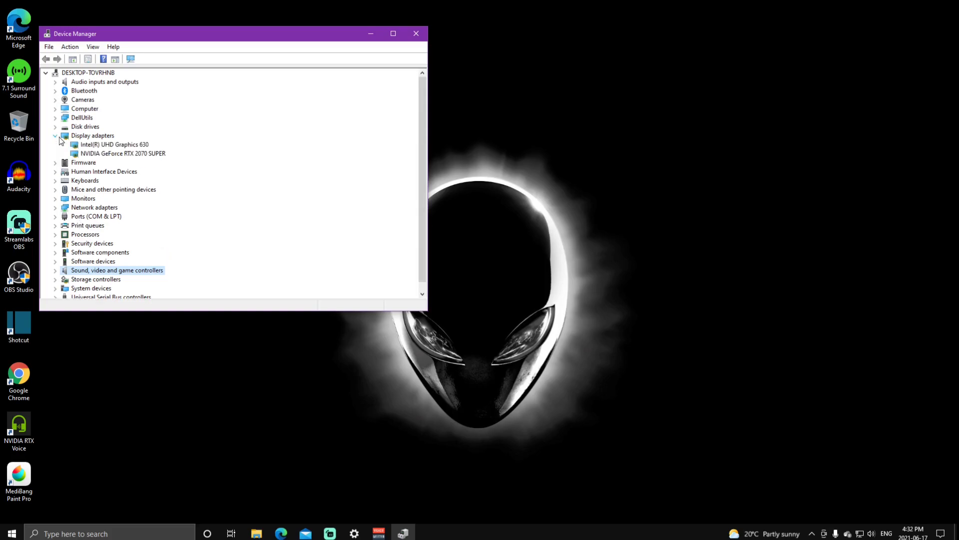
pyautogui.doubleClick(95, 156)
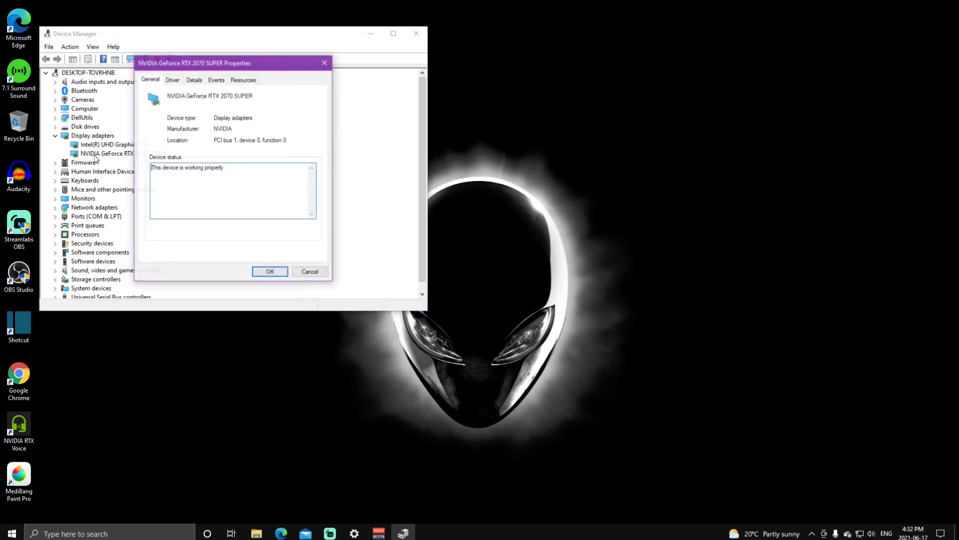
pyautogui.click(172, 80)
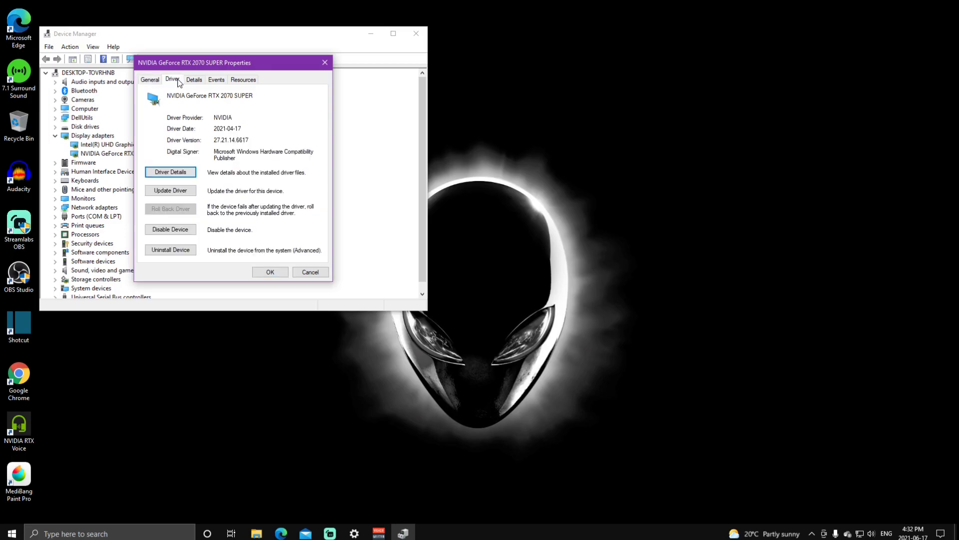
pyautogui.click(188, 195)
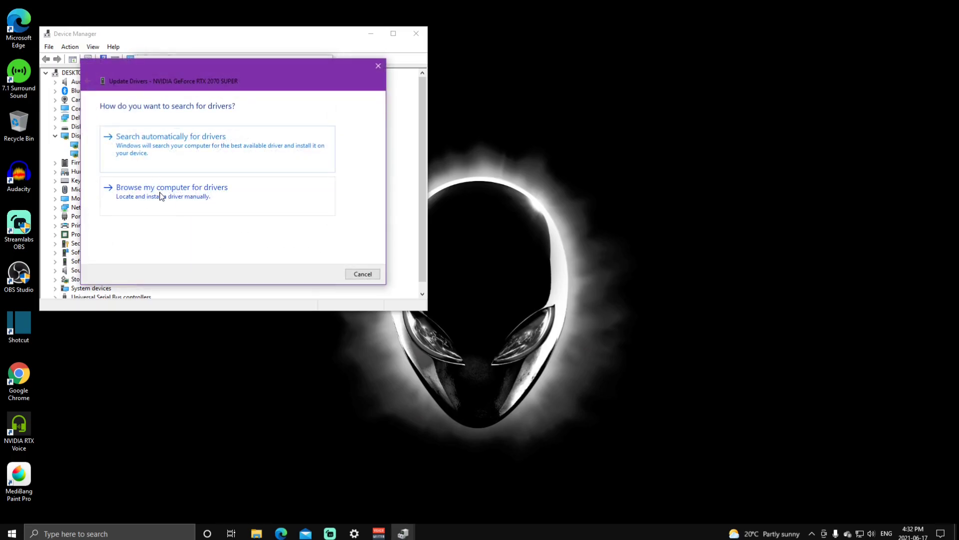
pyautogui.click(161, 196)
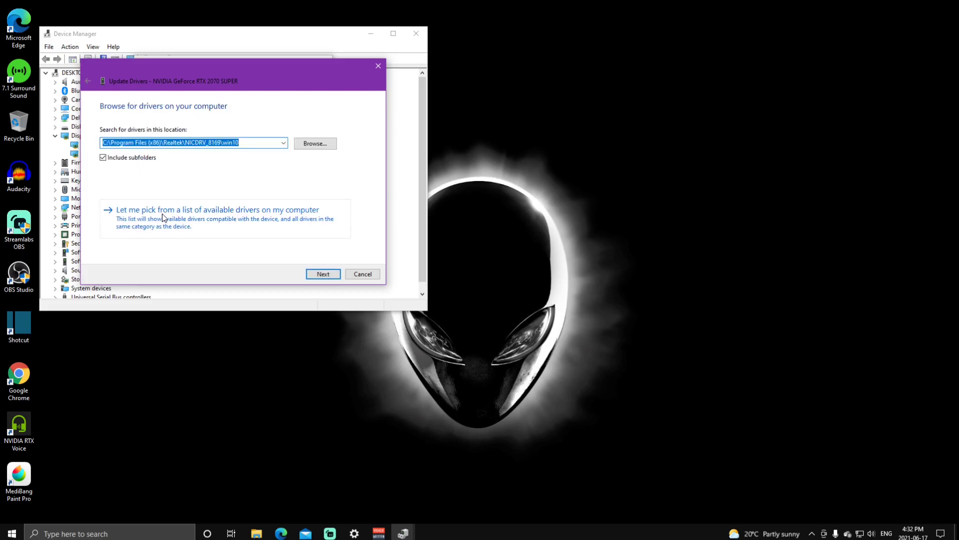
pyautogui.click(150, 224)
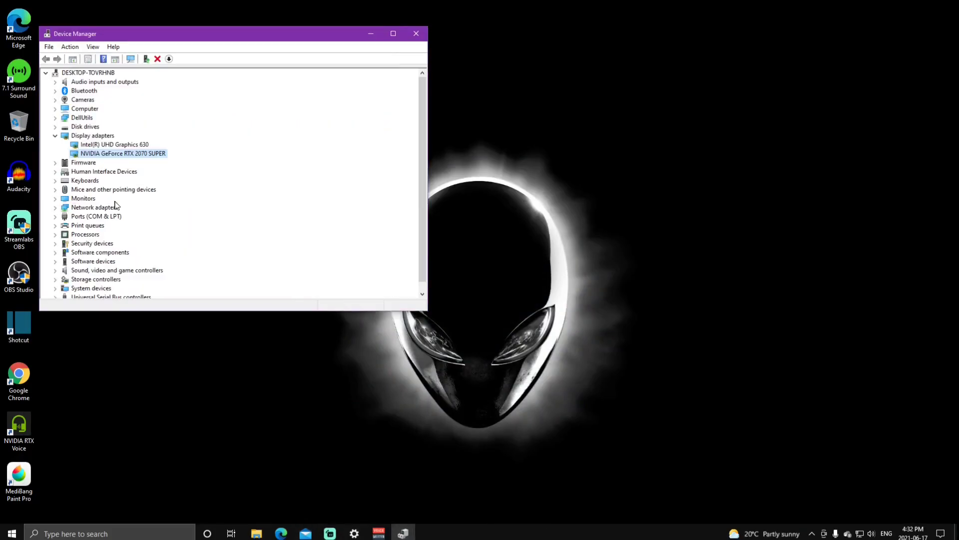
# - Start uninstalling Microphone (Realtek(R) Audio) under Audio inputs and outputs from its driver properties, and cancel the removal
pyautogui.click(55, 82)
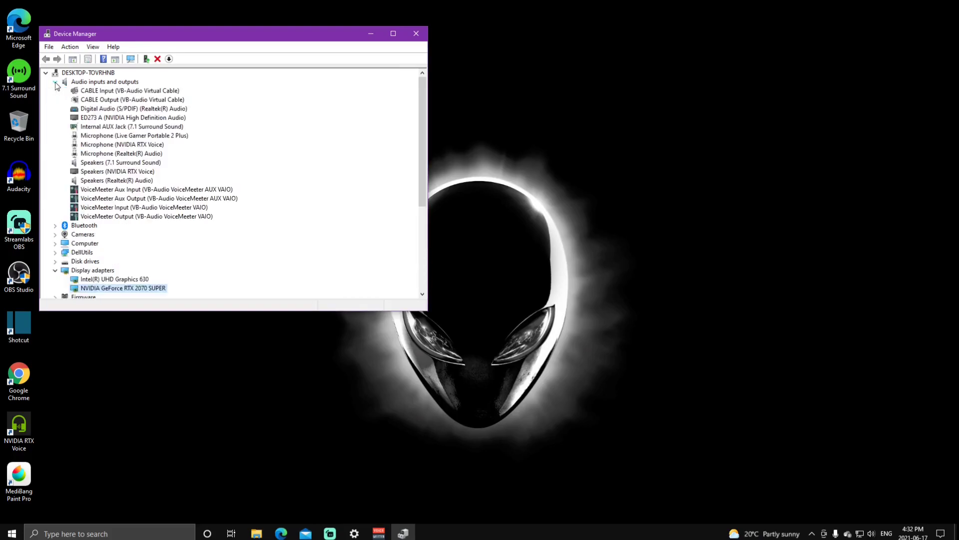
pyautogui.click(102, 153)
pyautogui.rightClick(101, 154)
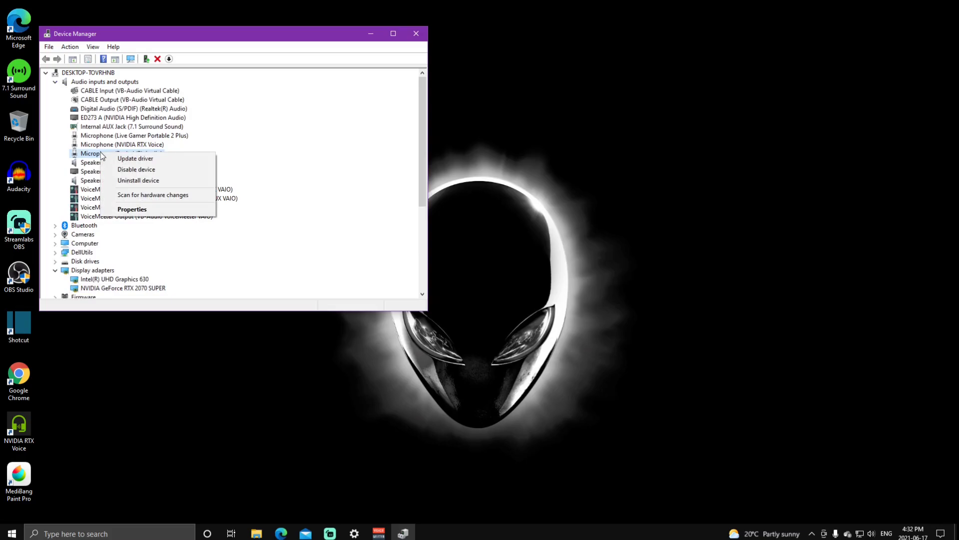
pyautogui.press('r')
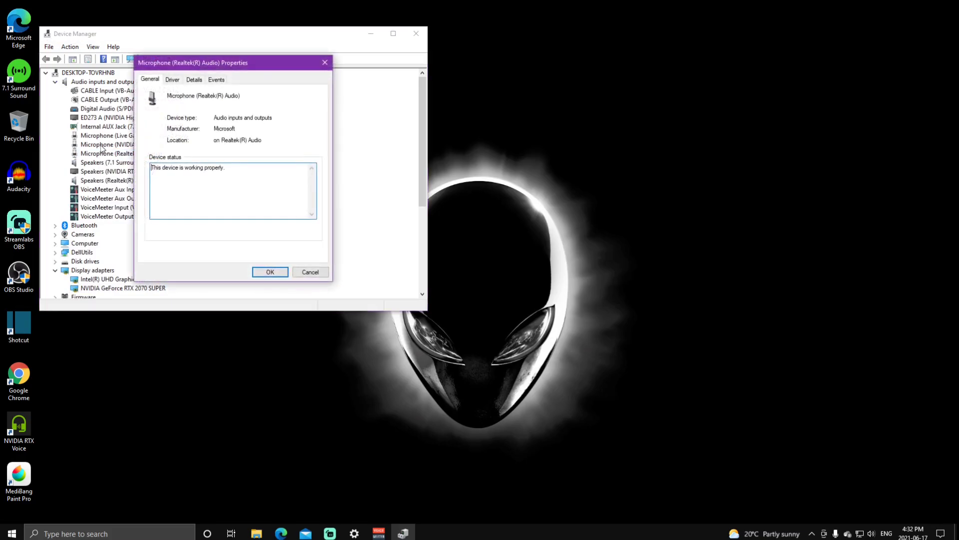
pyautogui.click(172, 80)
pyautogui.click(176, 251)
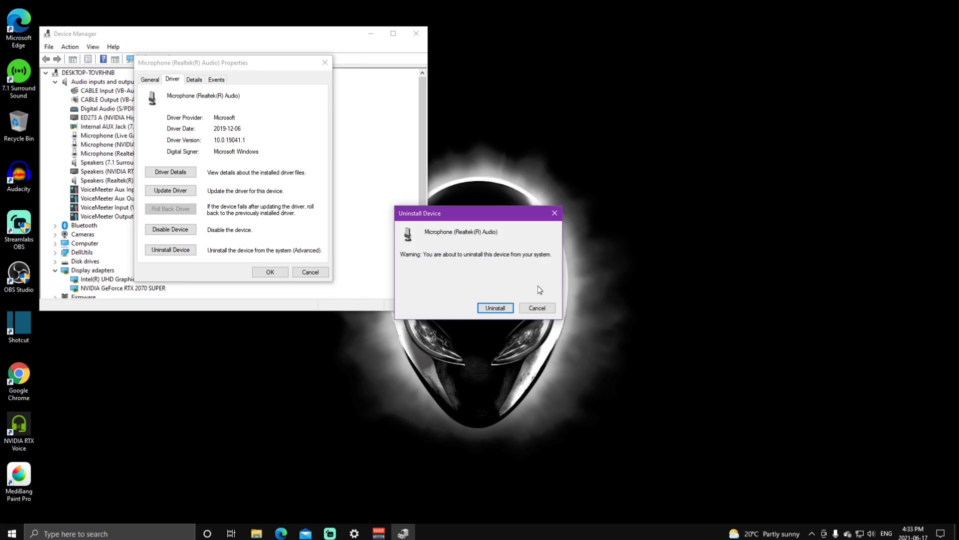
pyautogui.click(538, 307)
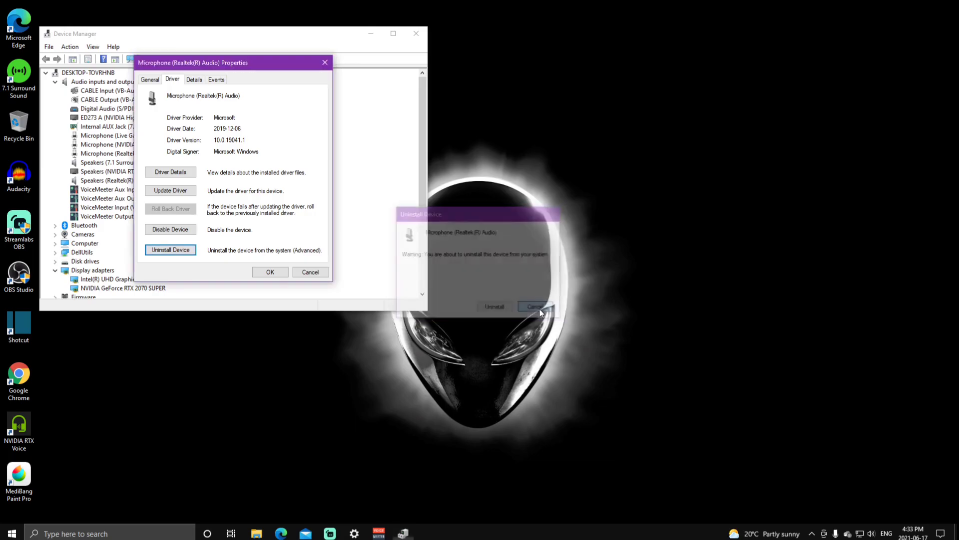
# - Close the microphone properties and Device Manager, and open the Microphone setup page in Windows Settings
pyautogui.click(302, 275)
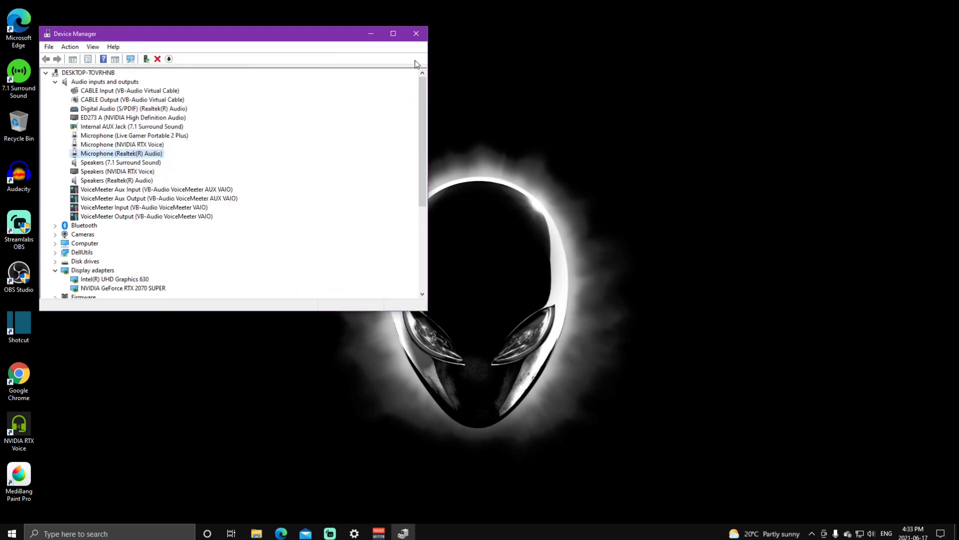
pyautogui.click(416, 31)
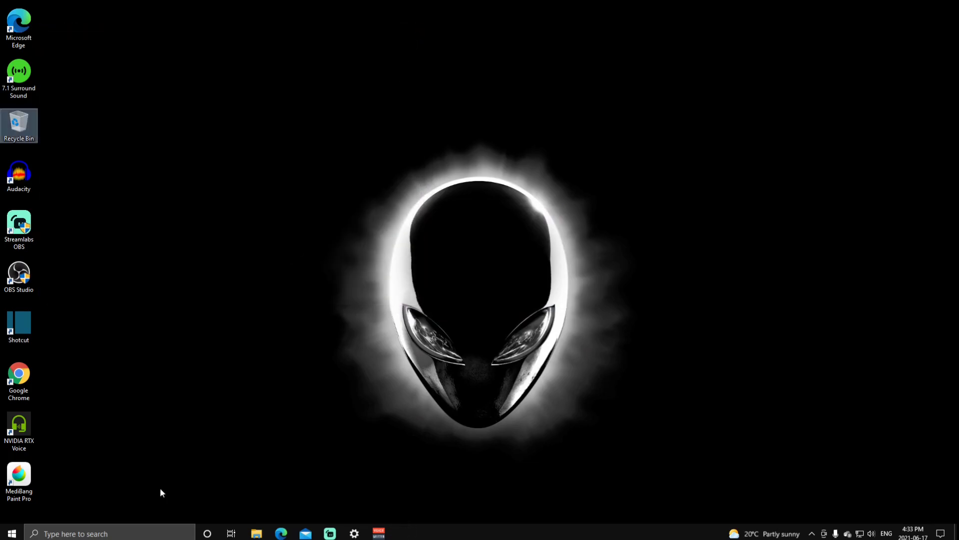
pyautogui.click(110, 533)
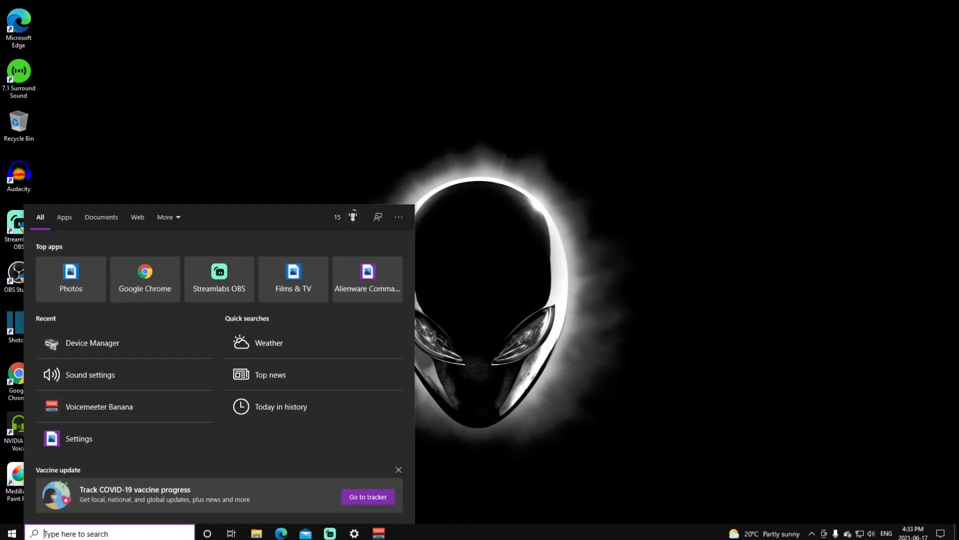
pyautogui.write('mi')
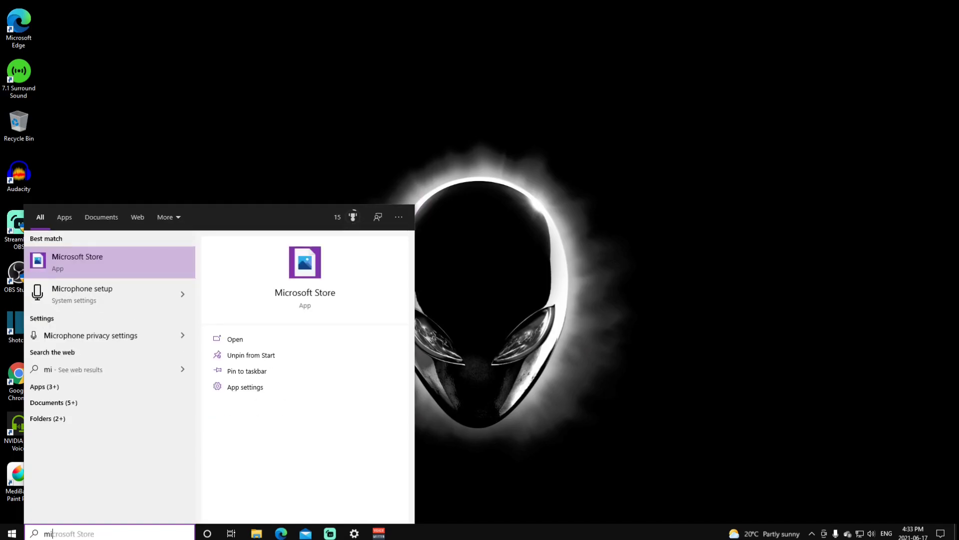
pyautogui.click(57, 293)
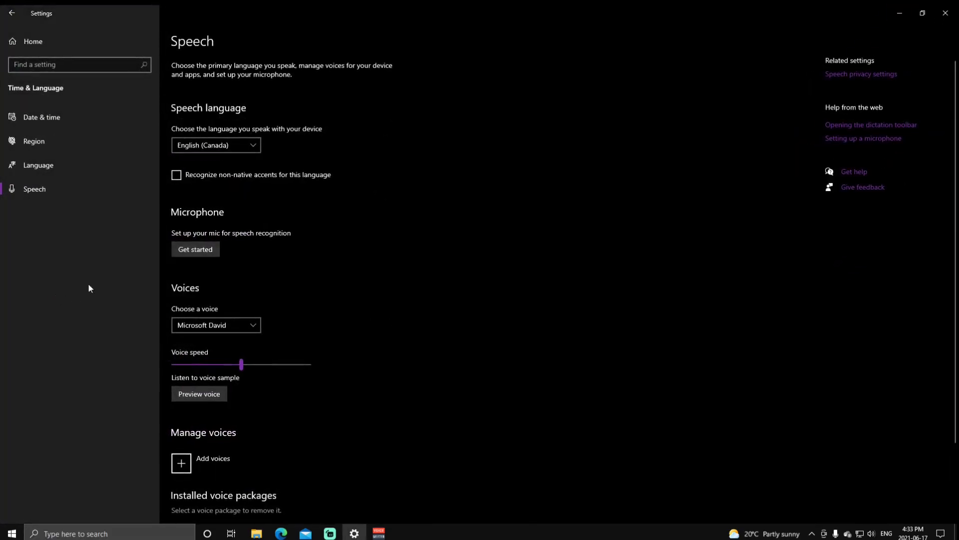
# - Start the microphone setup troubleshooter with "I can't hear Cortana" for Speakers - Realtek(R) Audio, cancel at the sound enhancements question and close Settings
pyautogui.click(182, 251)
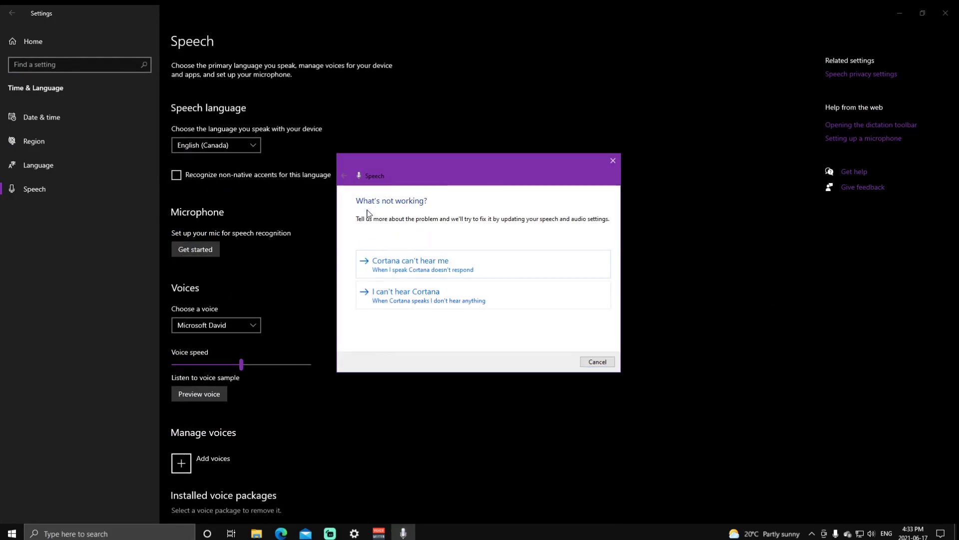
pyautogui.click(377, 300)
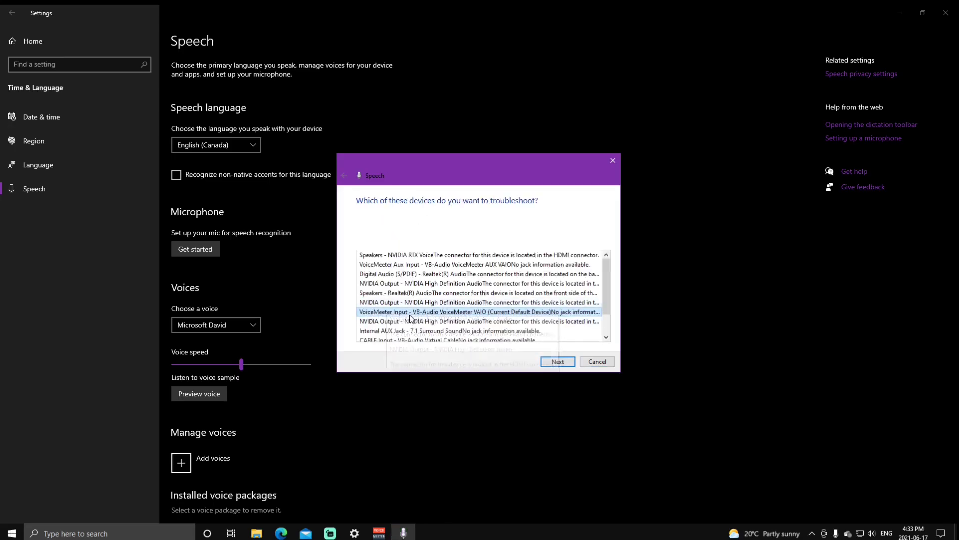
pyautogui.click(382, 295)
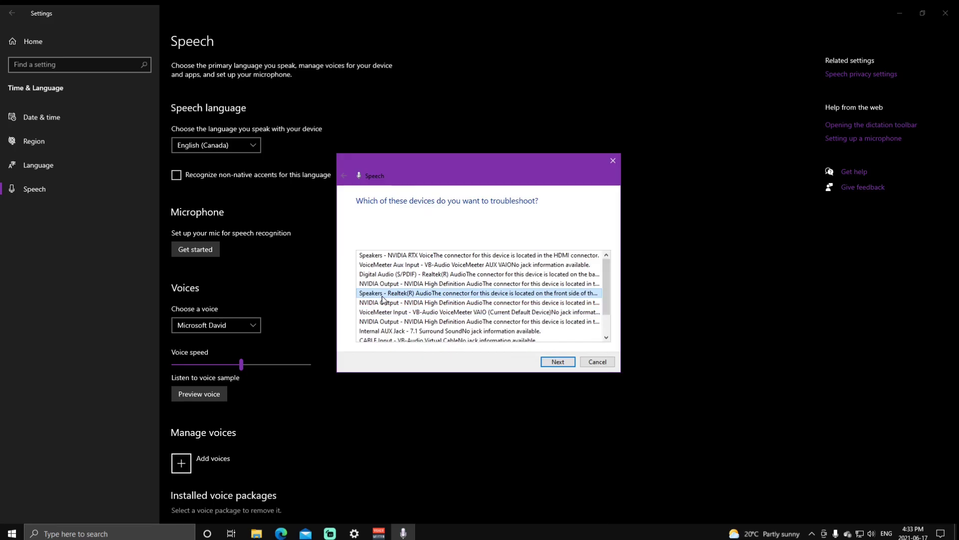
pyautogui.click(558, 362)
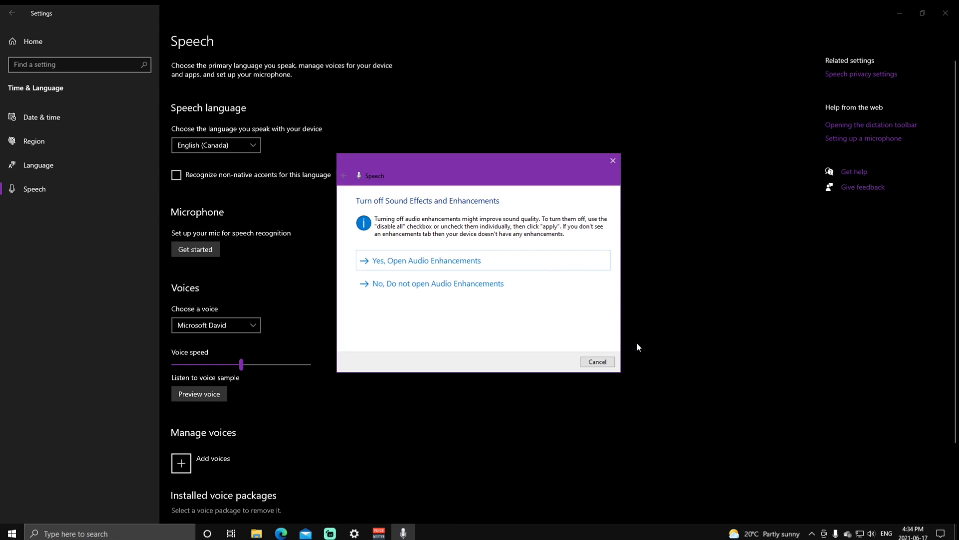
pyautogui.click(603, 360)
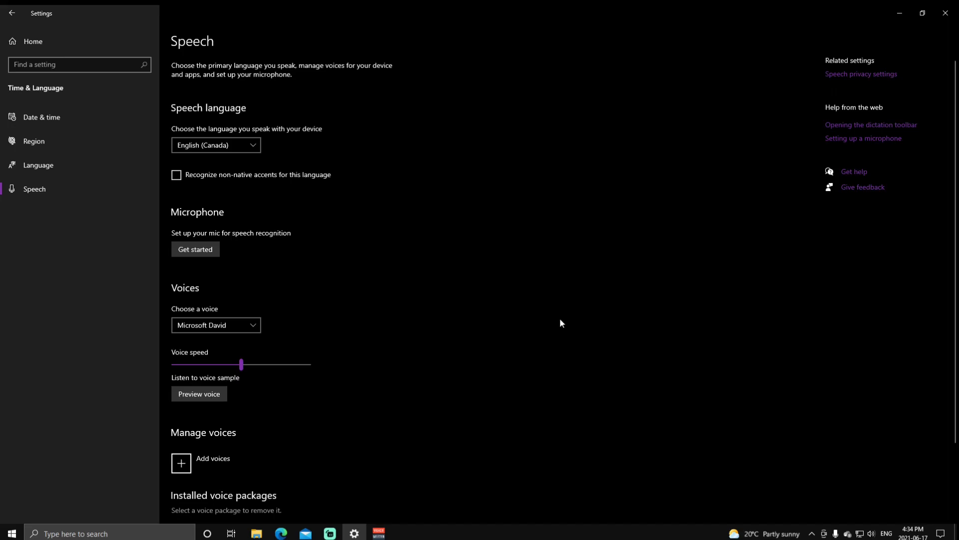
pyautogui.click(945, 13)
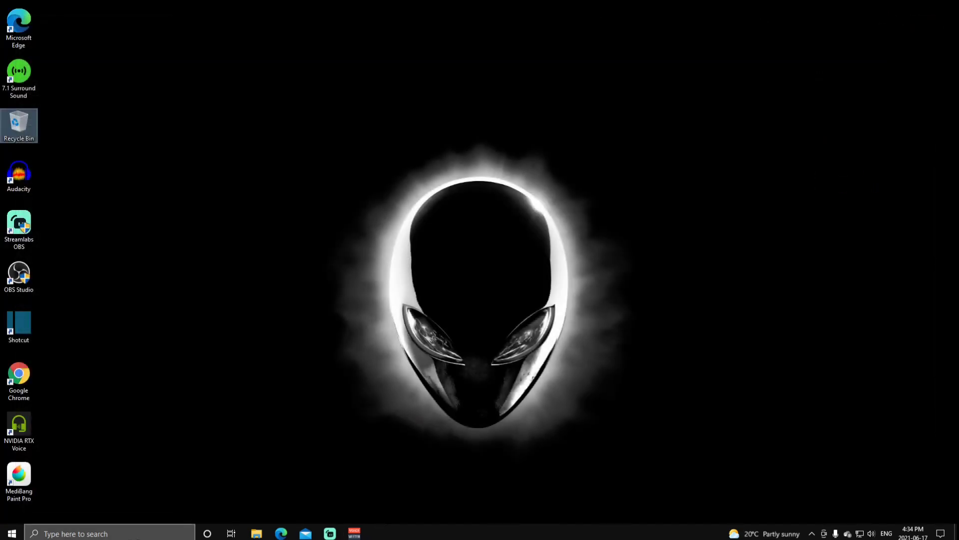
# - Open Update & Security in Windows Settings and view the Recovery options and the Windows Update page
pyautogui.click(104, 534)
pyautogui.write('se')
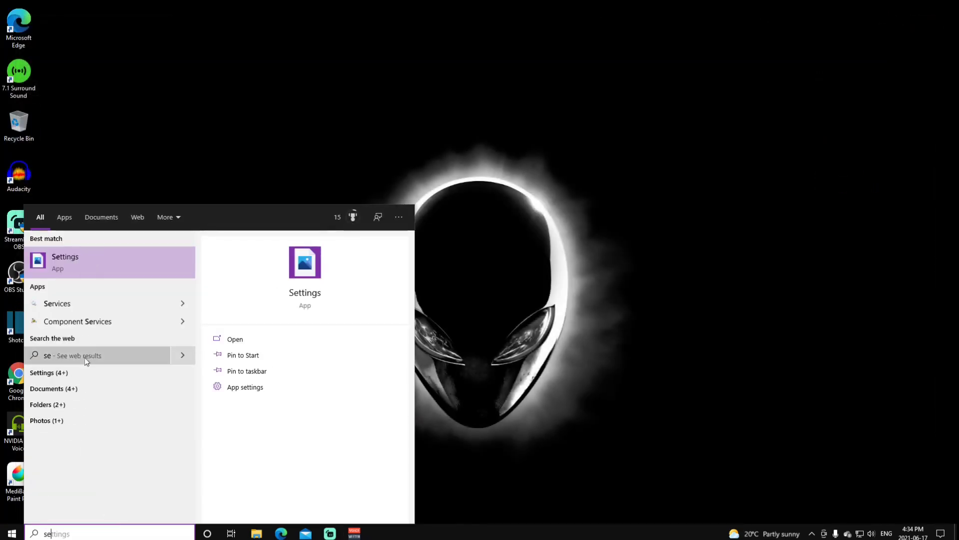
pyautogui.click(91, 270)
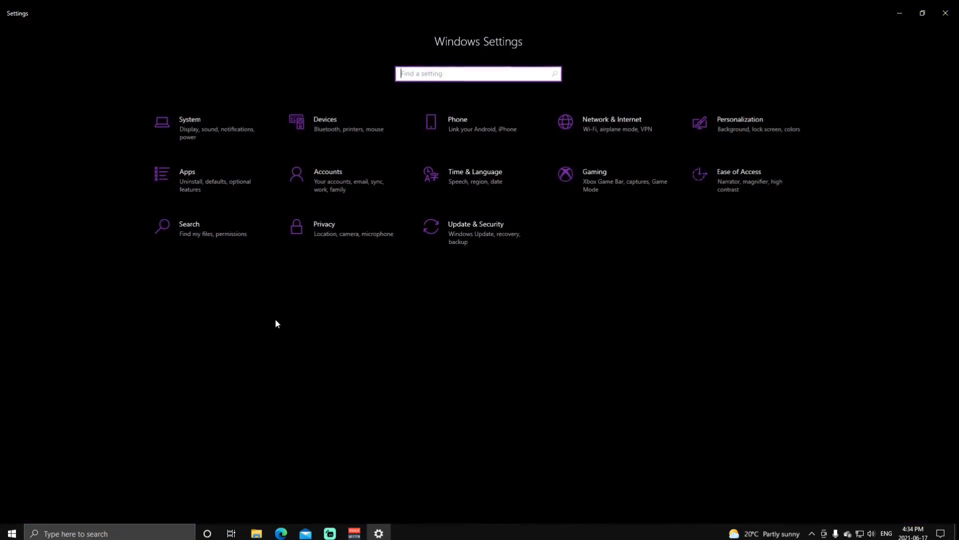
pyautogui.click(457, 232)
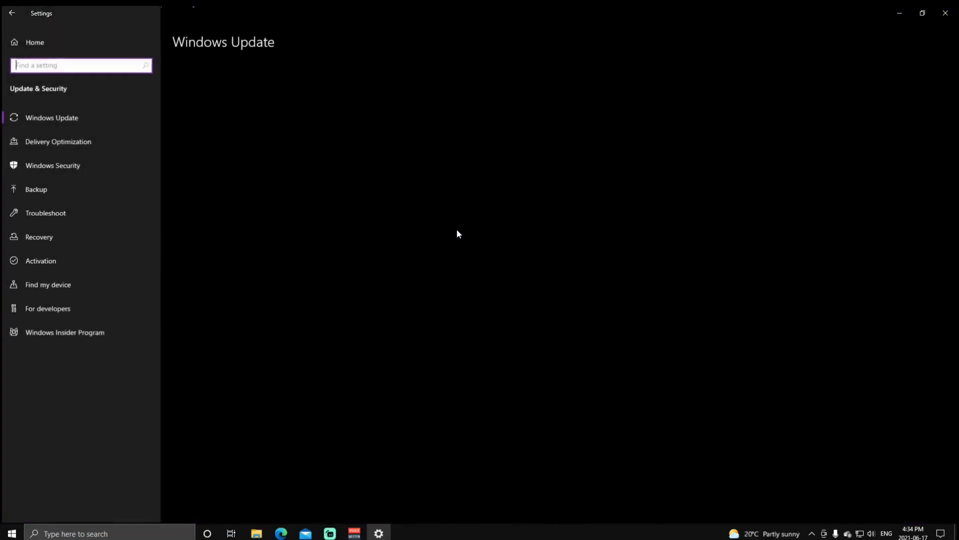
pyautogui.click(62, 241)
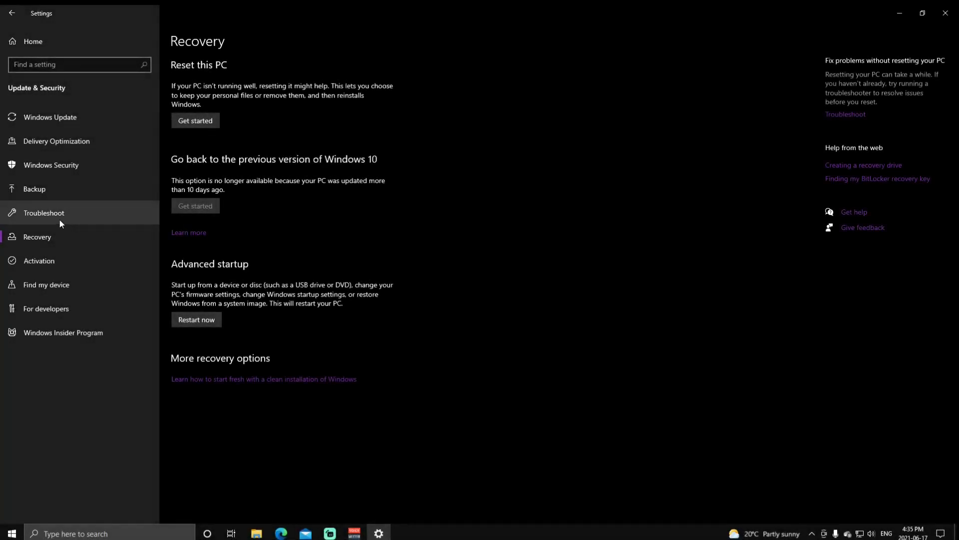
pyautogui.click(32, 119)
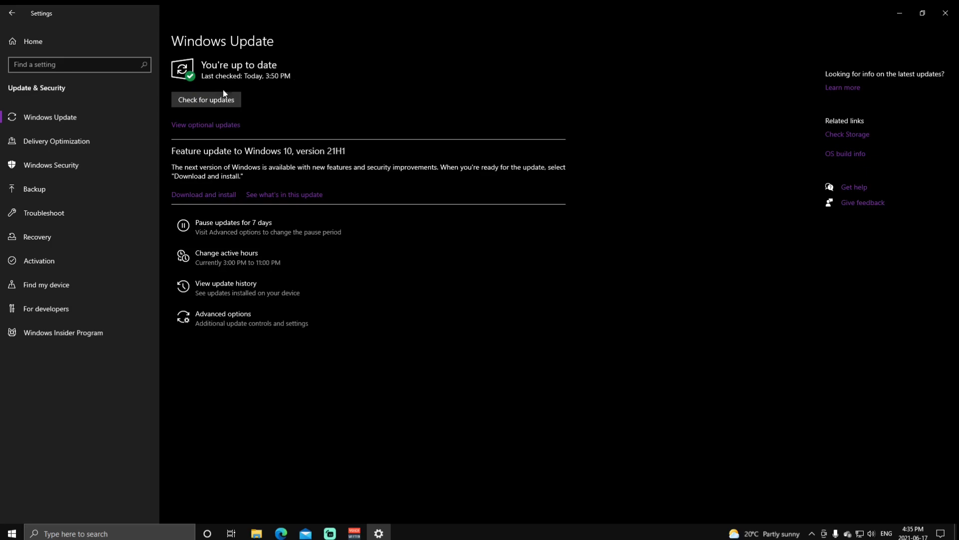
# - Run the Recording Audio troubleshooter from the additional troubleshooters for the default Microphone - Realtek(R) Audio, and close it when it finishes
pyautogui.click(29, 219)
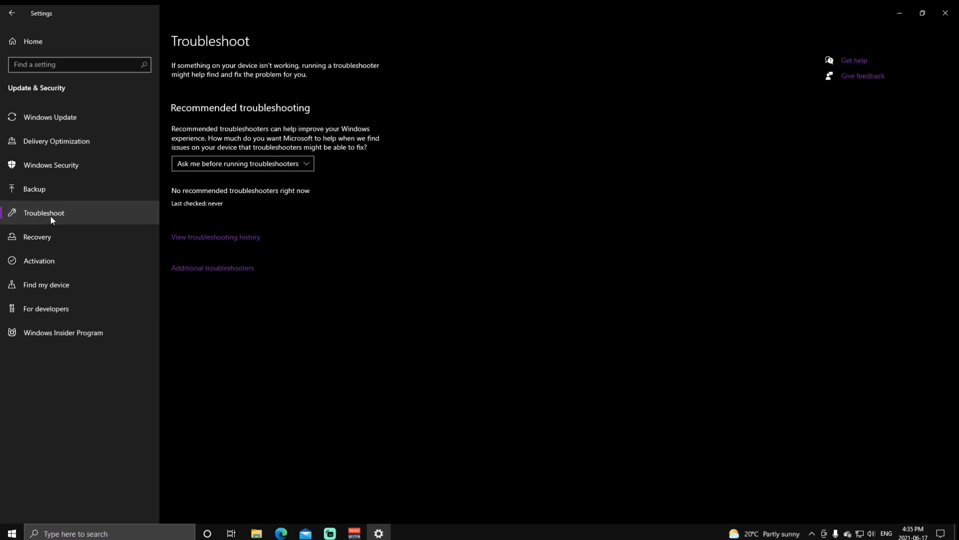
pyautogui.click(208, 269)
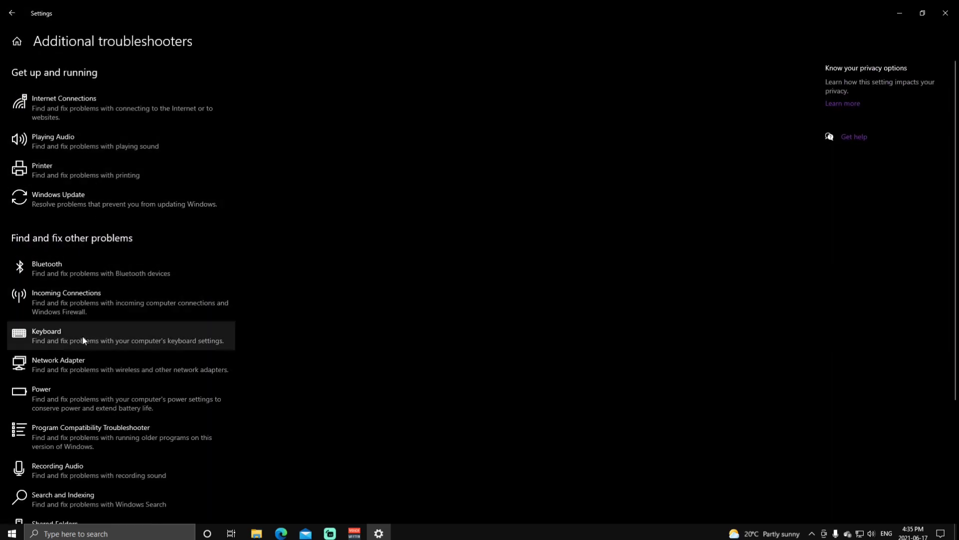
pyautogui.click(64, 472)
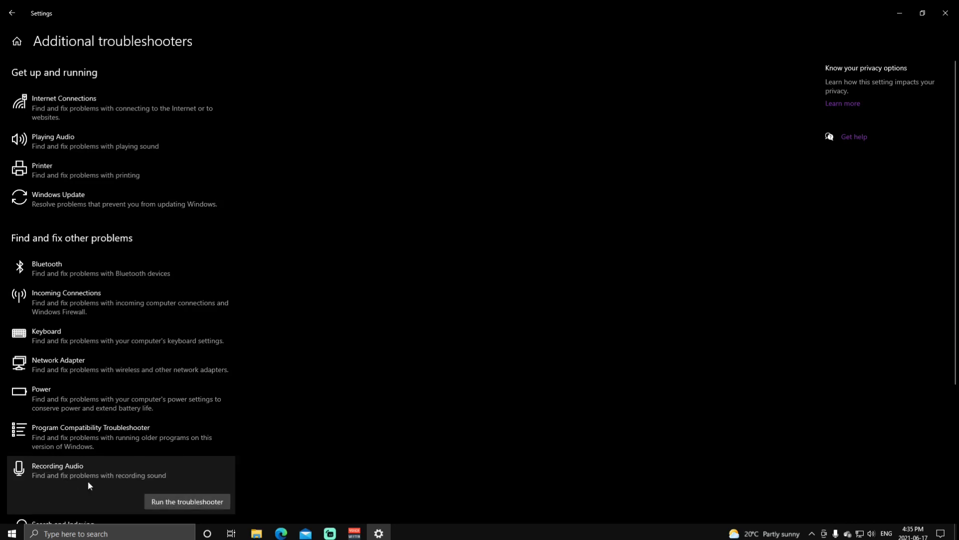
pyautogui.click(154, 504)
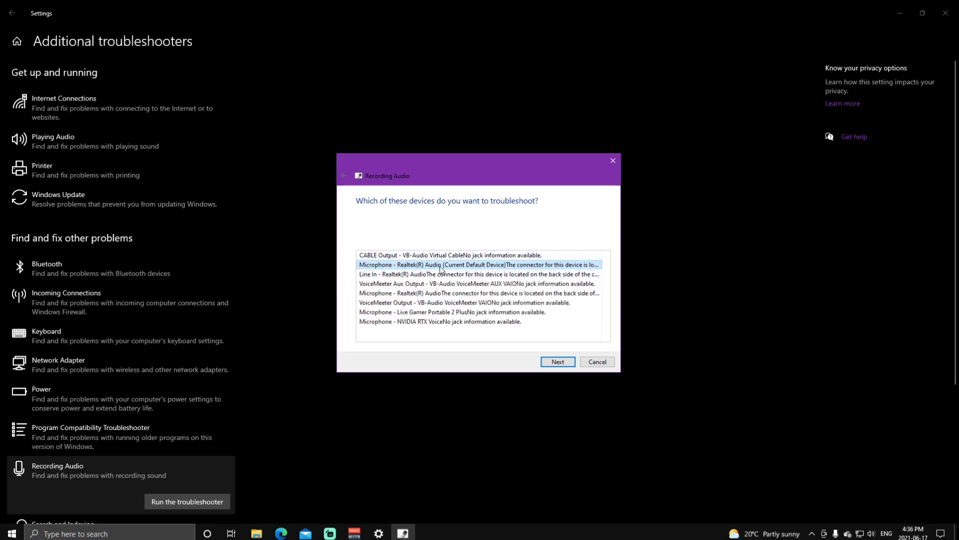
pyautogui.click(556, 361)
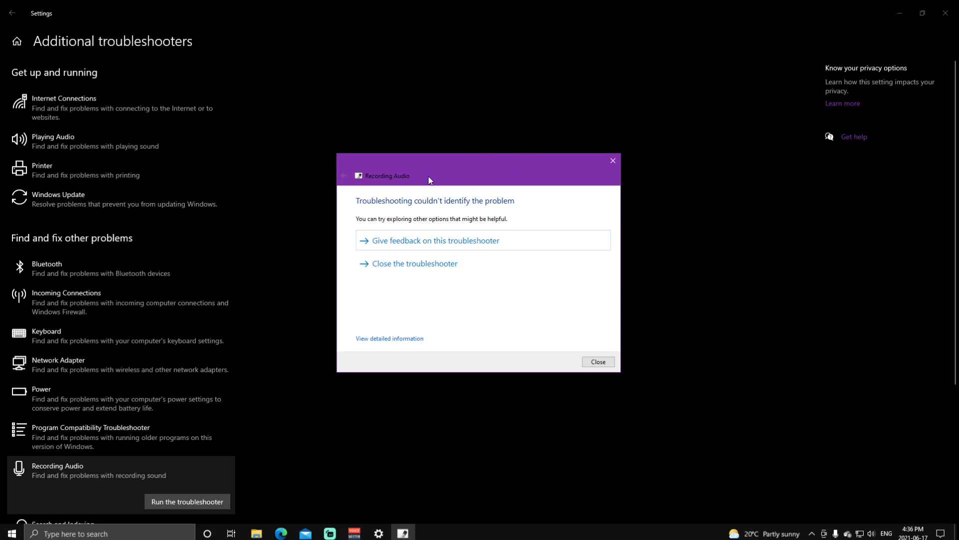
pyautogui.moveTo(428, 175); pyautogui.dragTo(392, 154)
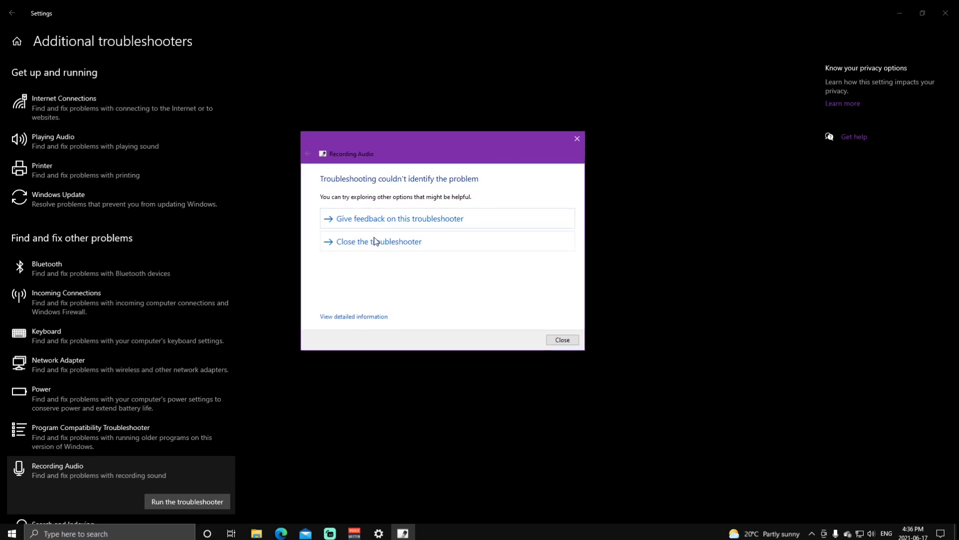
pyautogui.moveTo(467, 150); pyautogui.dragTo(480, 184)
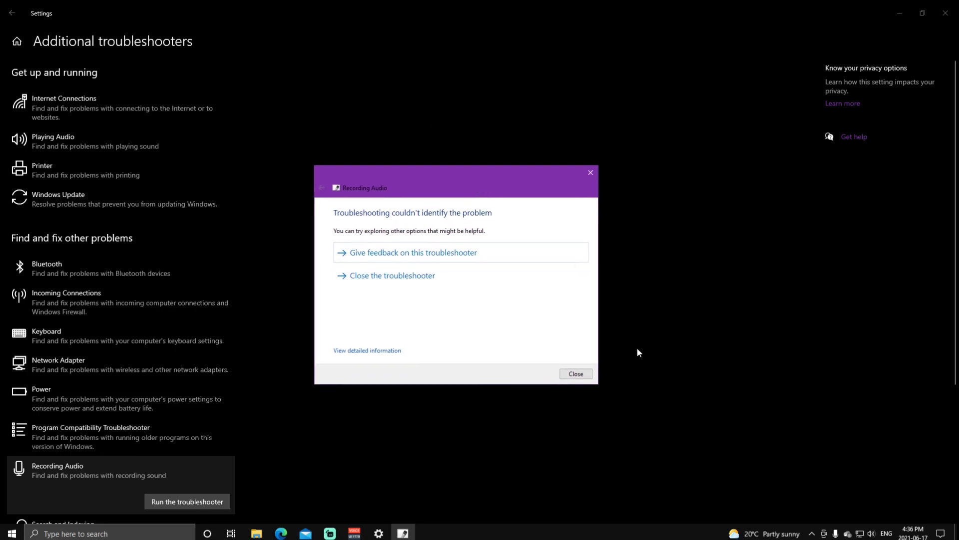
pyautogui.click(576, 374)
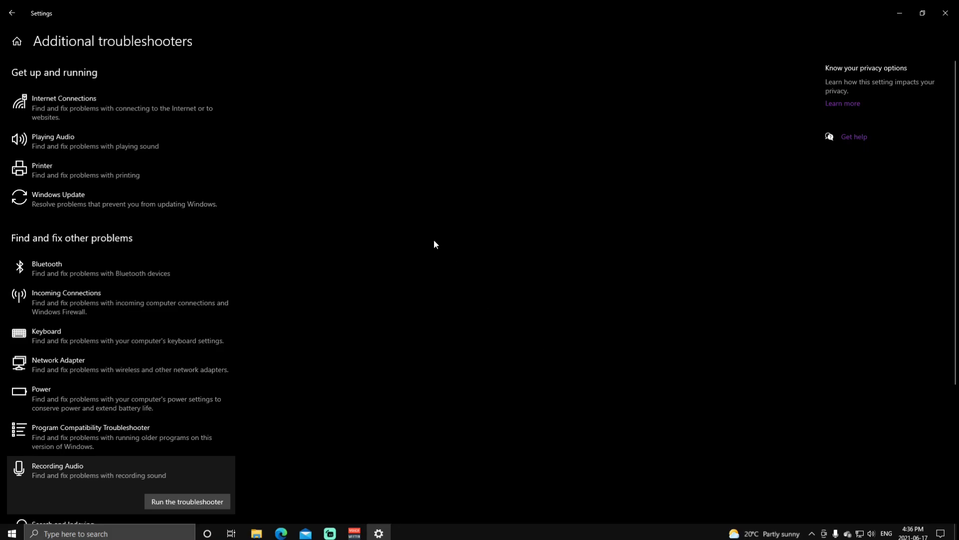
# - Run the Playing Audio troubleshooter for Speakers - Realtek(R) Audio, view the speakers' audio enhancements, and cancel without changing the default device
pyautogui.click(103, 143)
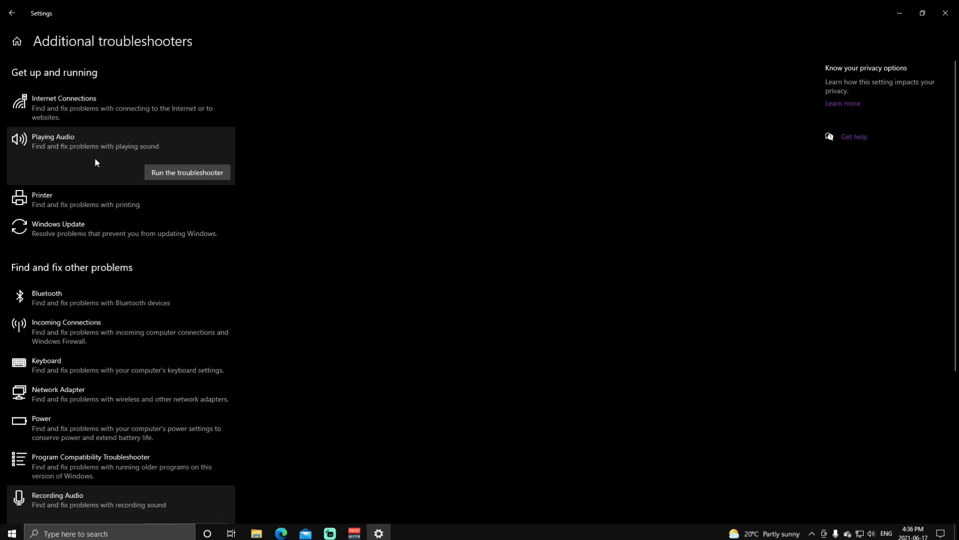
pyautogui.click(153, 172)
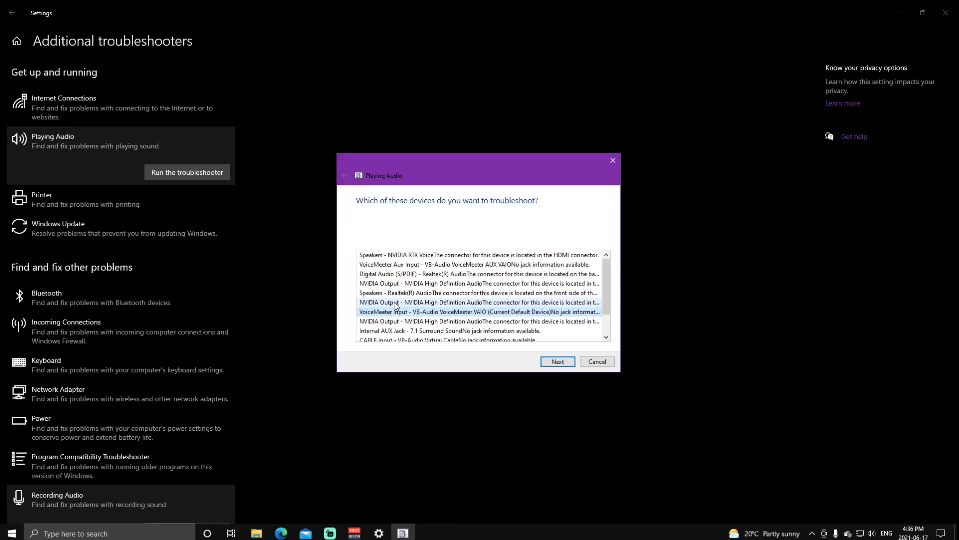
pyautogui.click(394, 293)
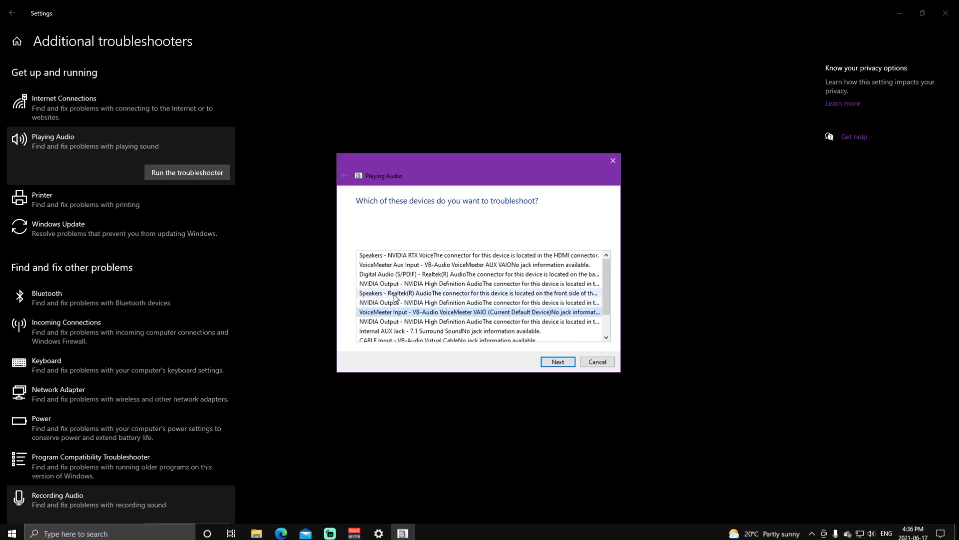
pyautogui.click(568, 361)
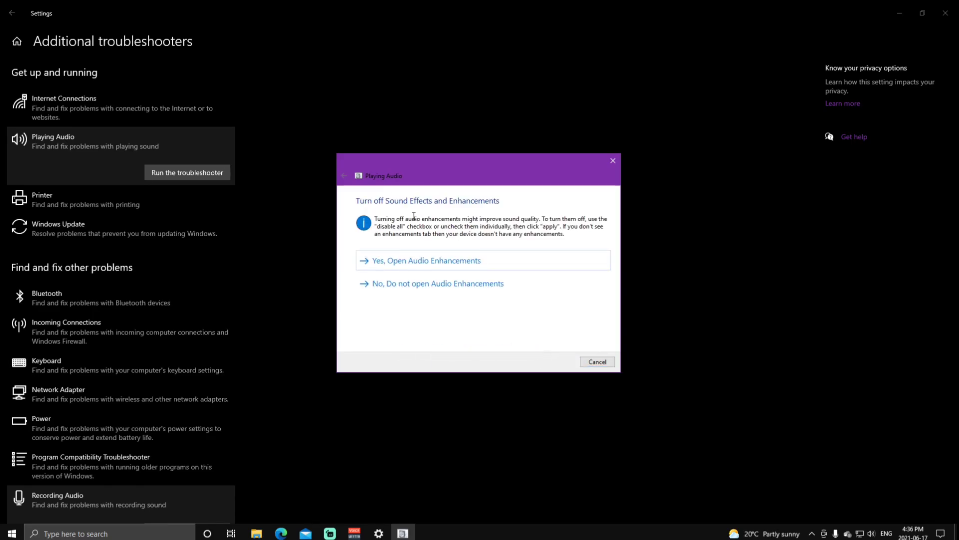
pyautogui.click(408, 265)
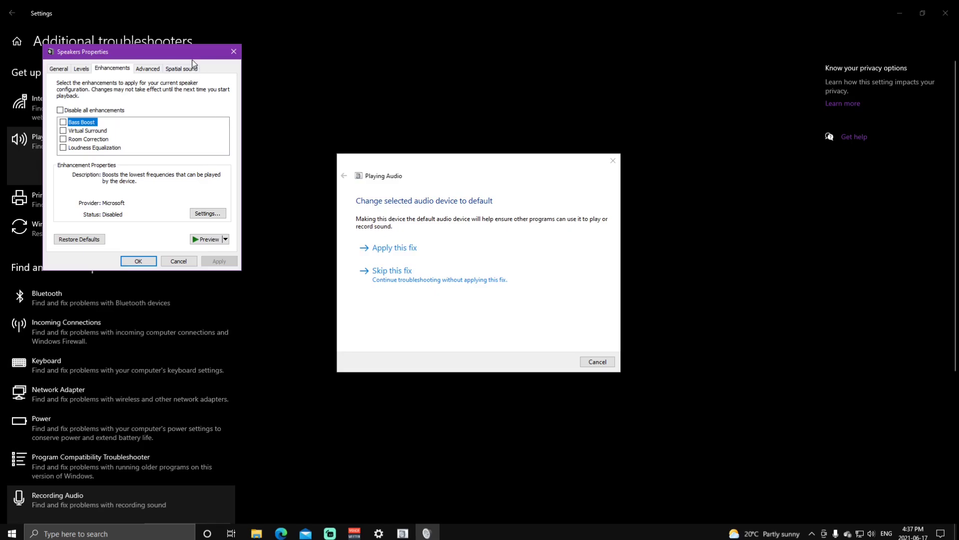
pyautogui.moveTo(199, 59); pyautogui.dragTo(228, 76)
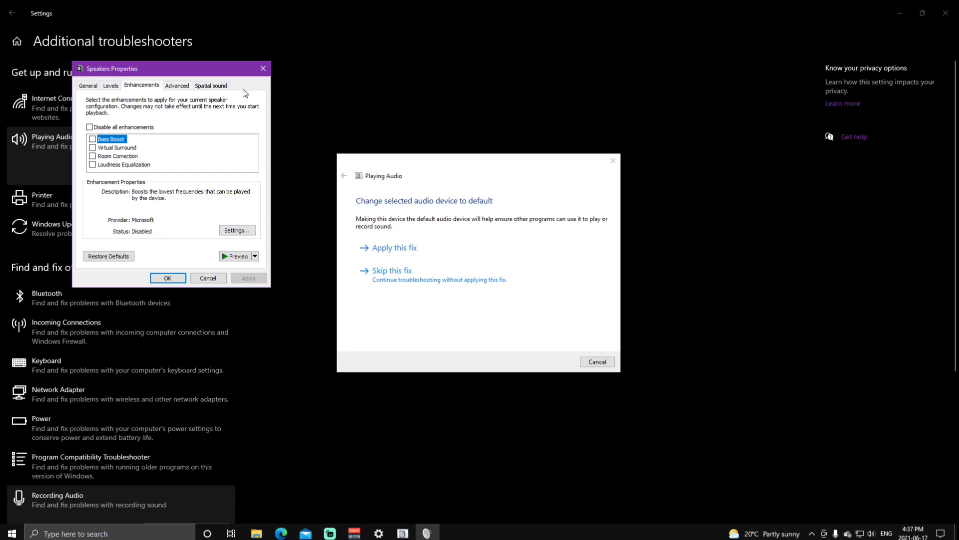
pyautogui.click(262, 69)
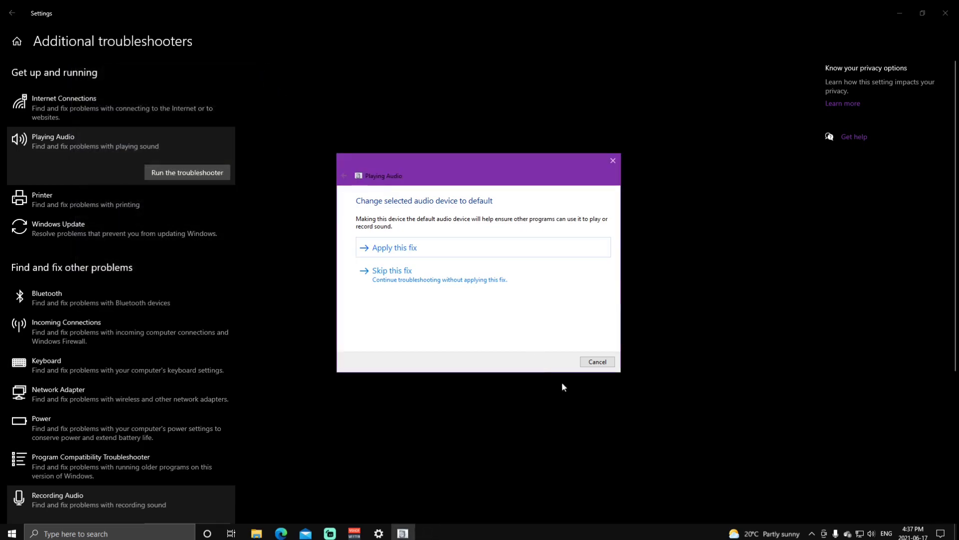
pyautogui.click(596, 362)
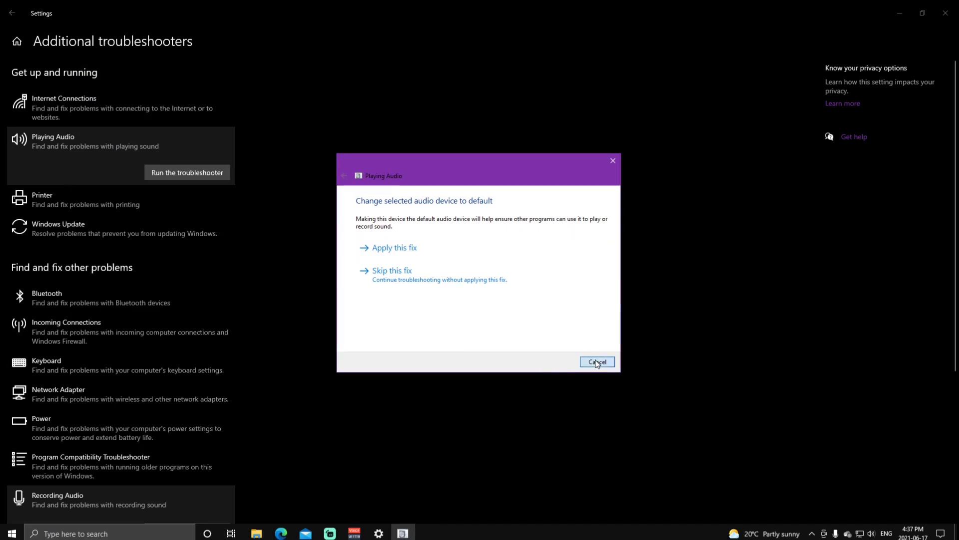
# - Leave the additional troubleshooters, close Settings and switch to the Voicemeeter Banana mixer
pyautogui.click(12, 13)
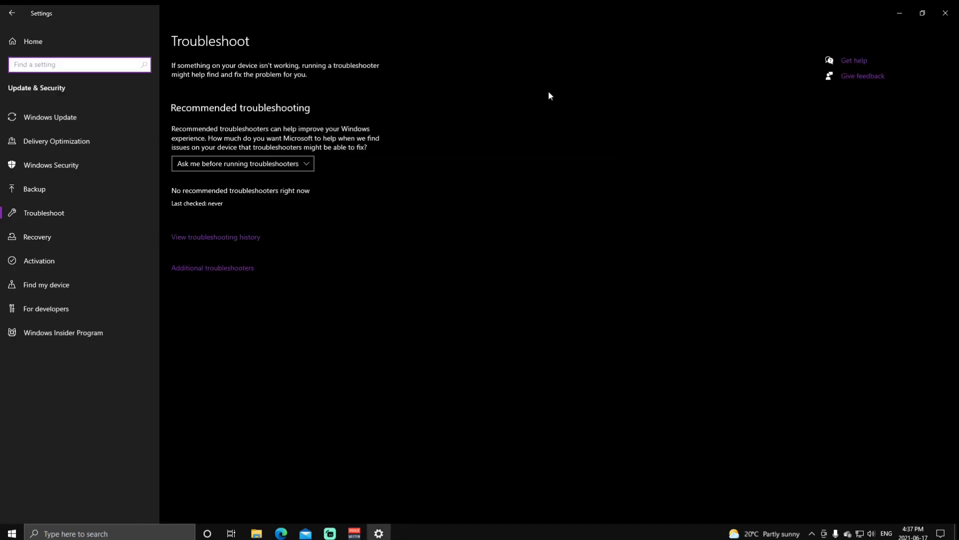
pyautogui.click(945, 13)
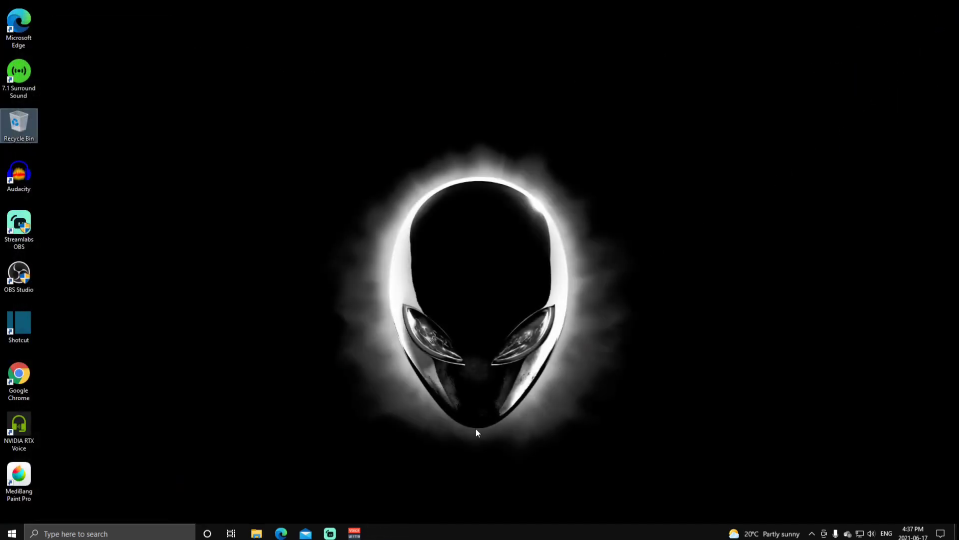
pyautogui.click(354, 533)
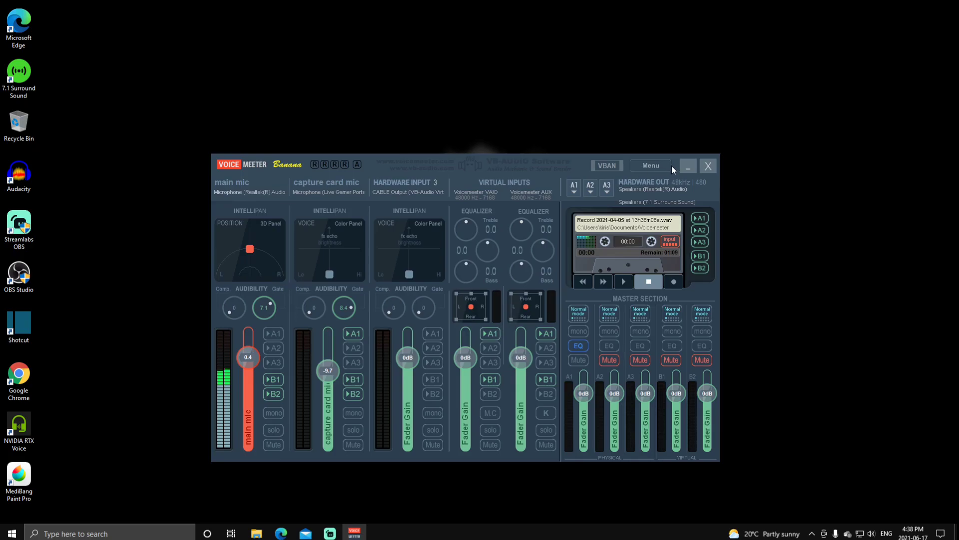
# - Minimize Voicemeeter, open the Windows Sound settings through search and launch the Sound Control Panel
pyautogui.click(695, 170)
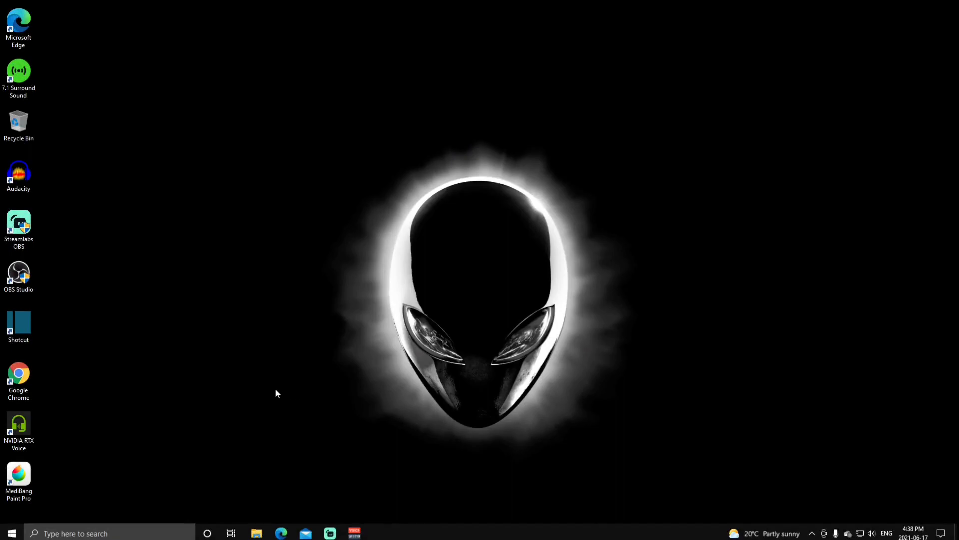
pyautogui.click(107, 534)
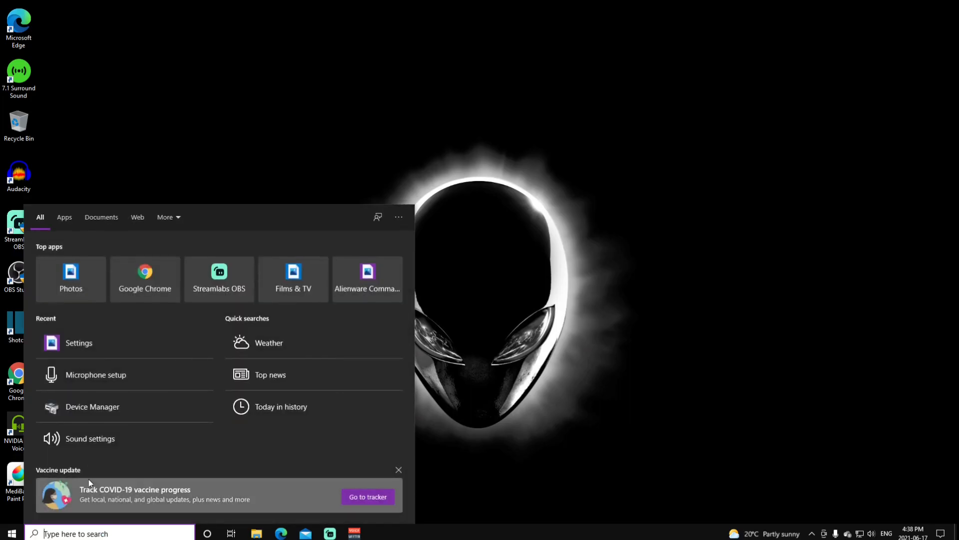
pyautogui.write('sound se')
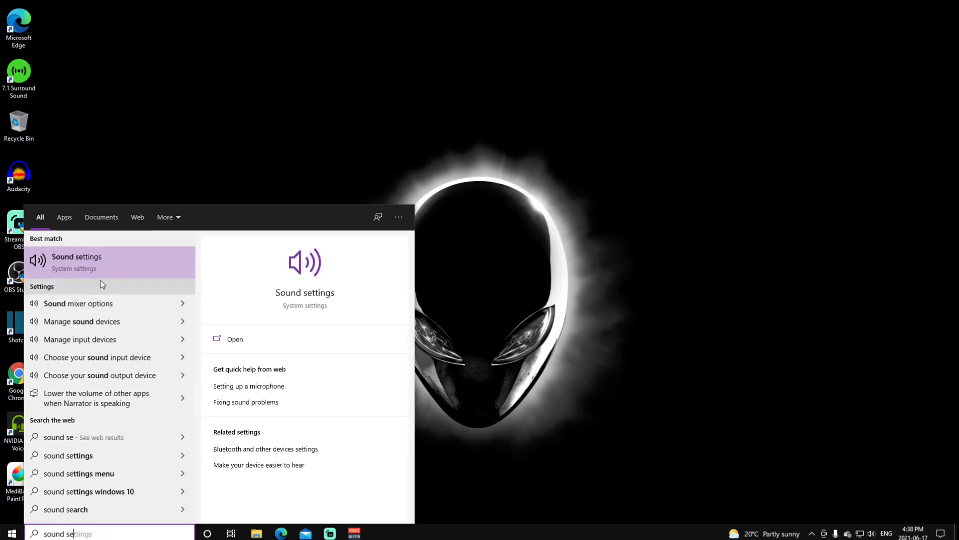
pyautogui.click(66, 268)
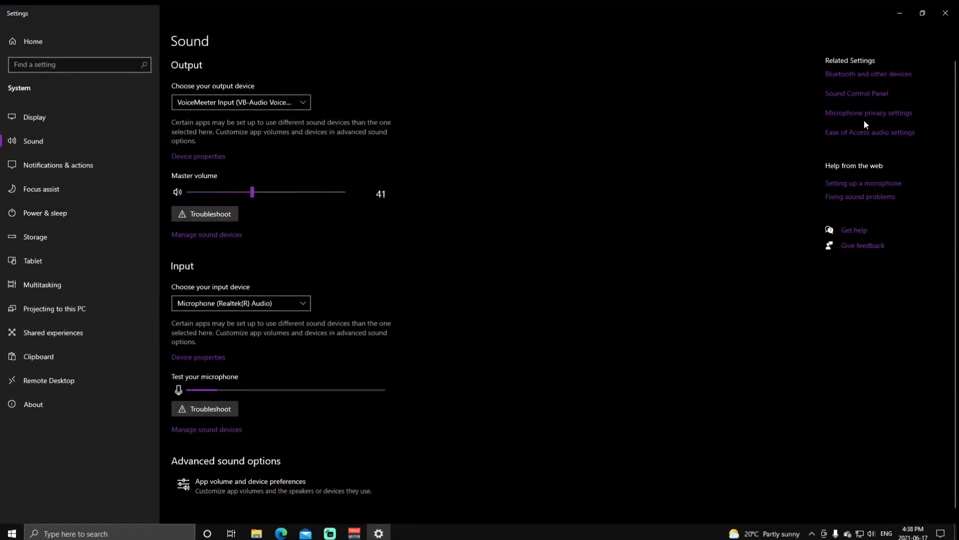
pyautogui.click(853, 101)
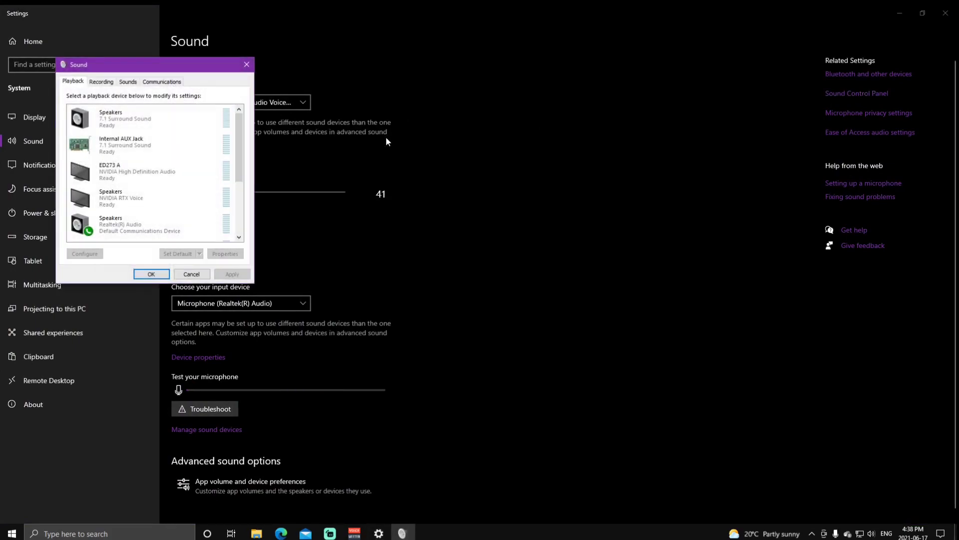
# - Review the recording devices and select the default Microphone from Realtek(R) Audio
pyautogui.click(101, 81)
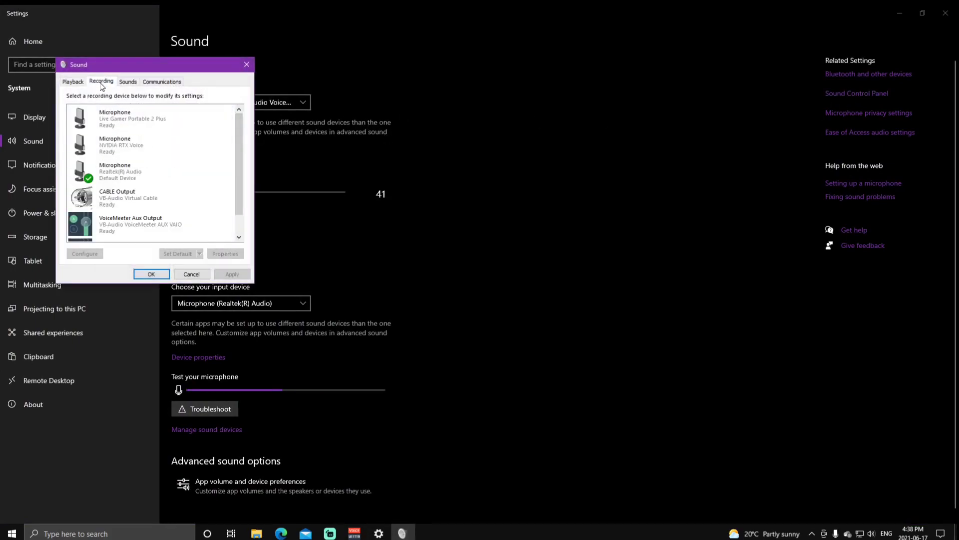
pyautogui.click(113, 181)
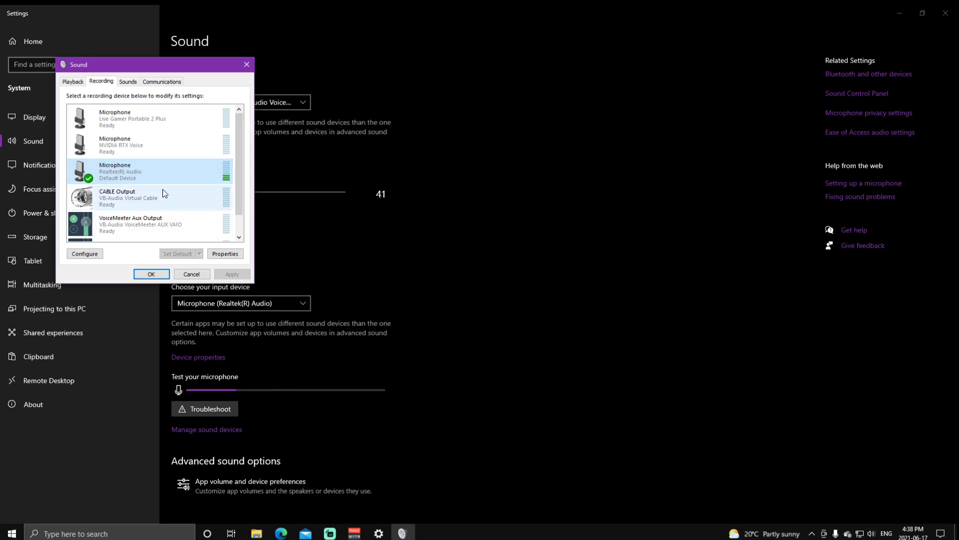
pyautogui.scroll(-2, 156, 179)
pyautogui.scroll(2, 155, 180)
# - Review the playback devices, comparing the Realtek(R) Audio speakers set for communications with the default VoiceMeeter Input
pyautogui.click(72, 82)
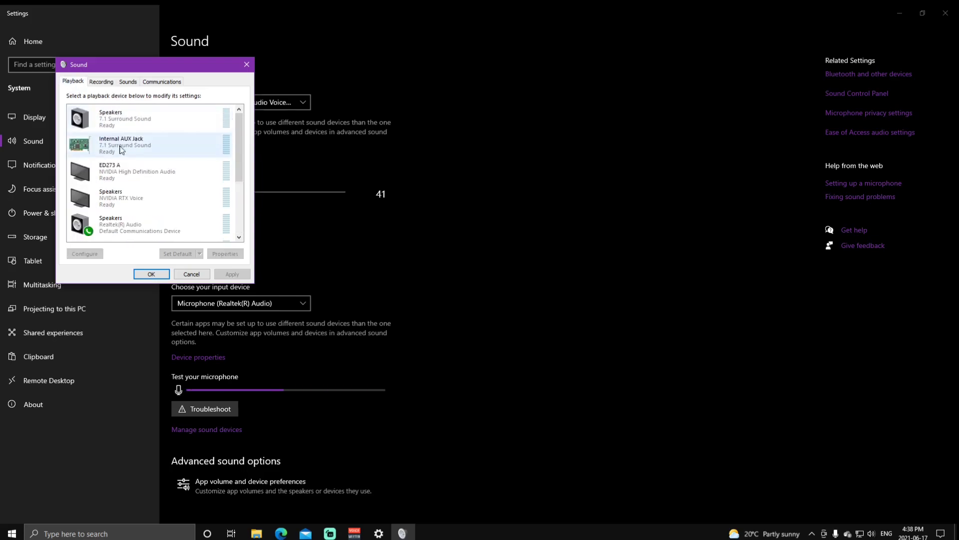
pyautogui.scroll(-1, 142, 204)
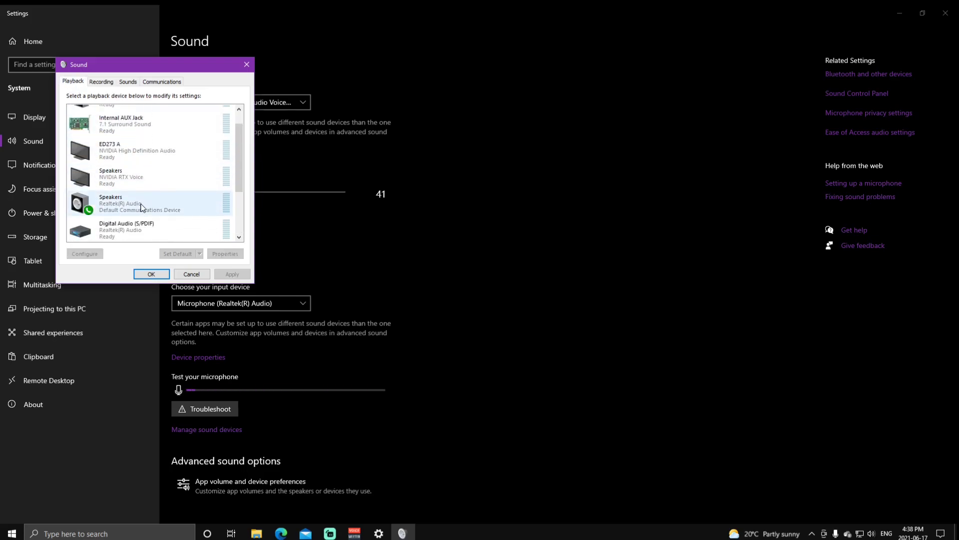
pyautogui.click(142, 206)
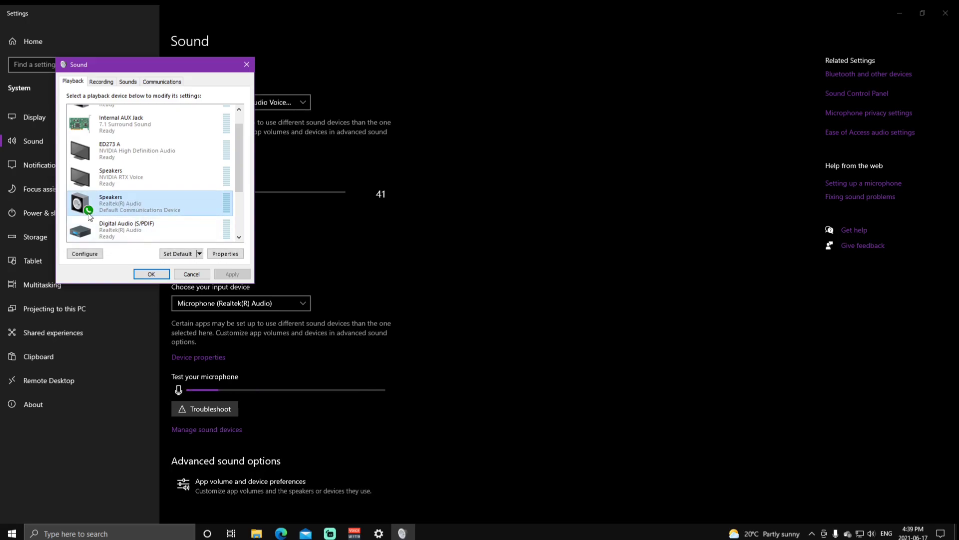
pyautogui.scroll(-3, 90, 216)
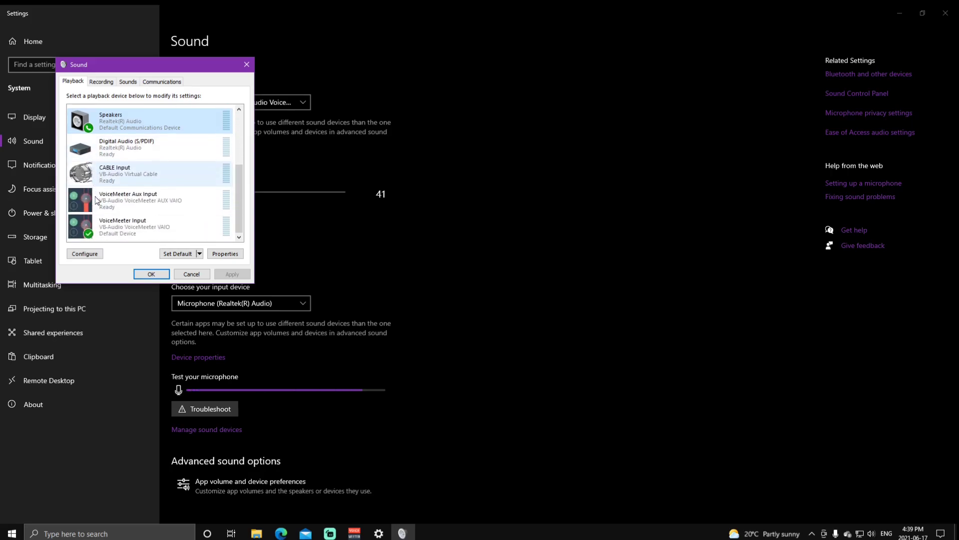
pyautogui.click(118, 230)
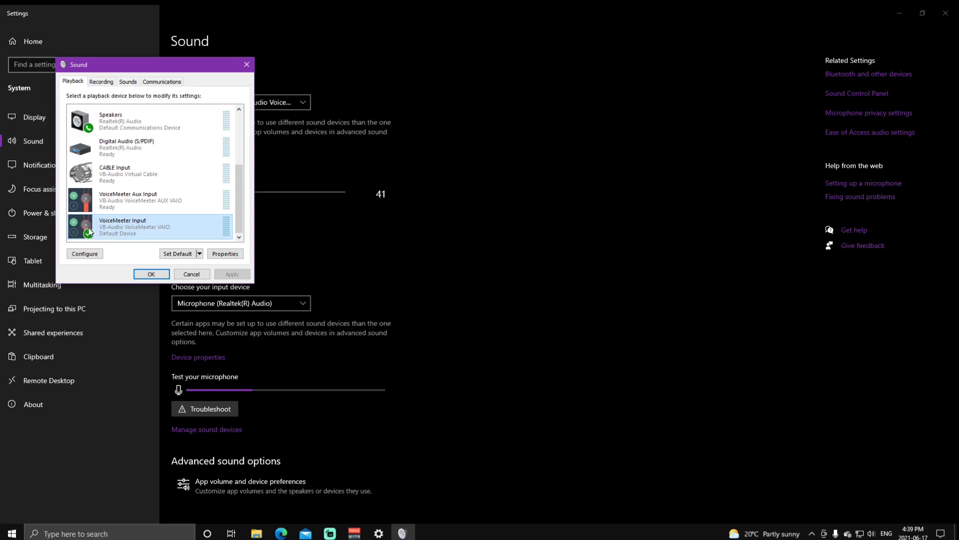
pyautogui.click(115, 129)
pyautogui.click(126, 228)
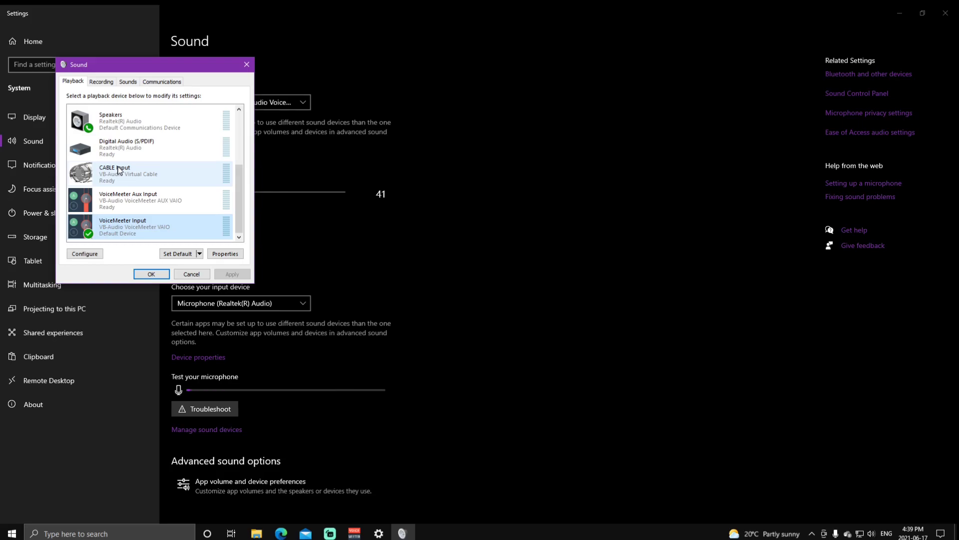
pyautogui.click(101, 124)
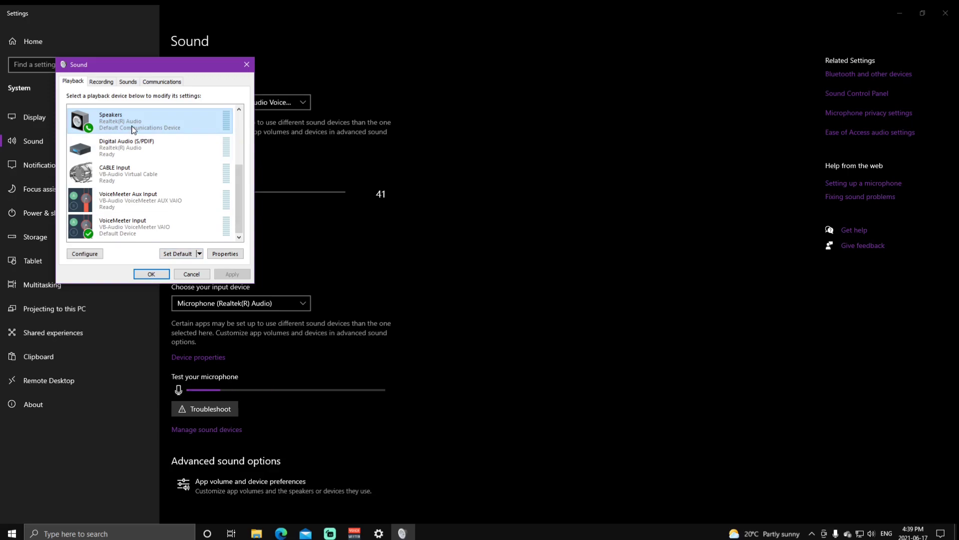
# - Open the properties of the Realtek(R) Audio microphone recording device and view its levels
pyautogui.click(102, 82)
pyautogui.click(120, 152)
pyautogui.doubleClick(122, 155)
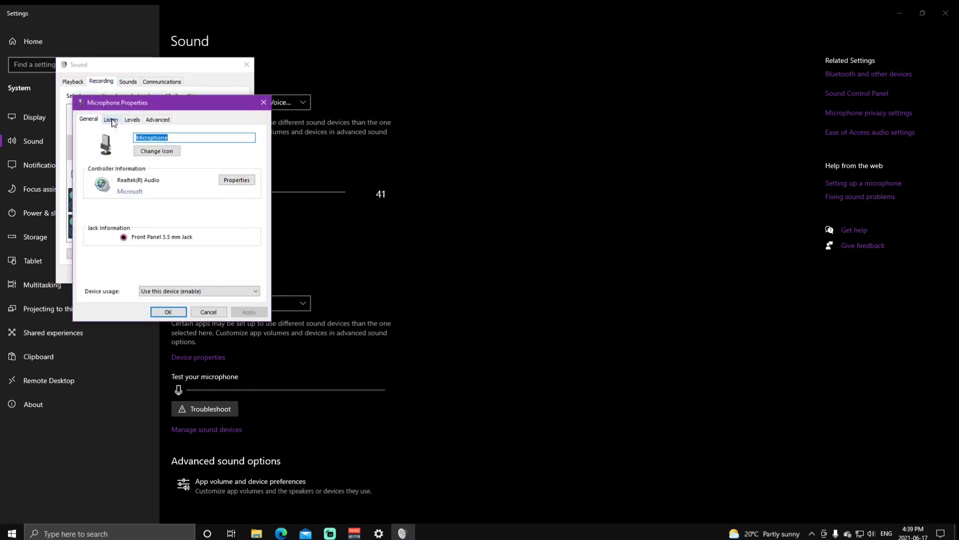
pyautogui.click(131, 120)
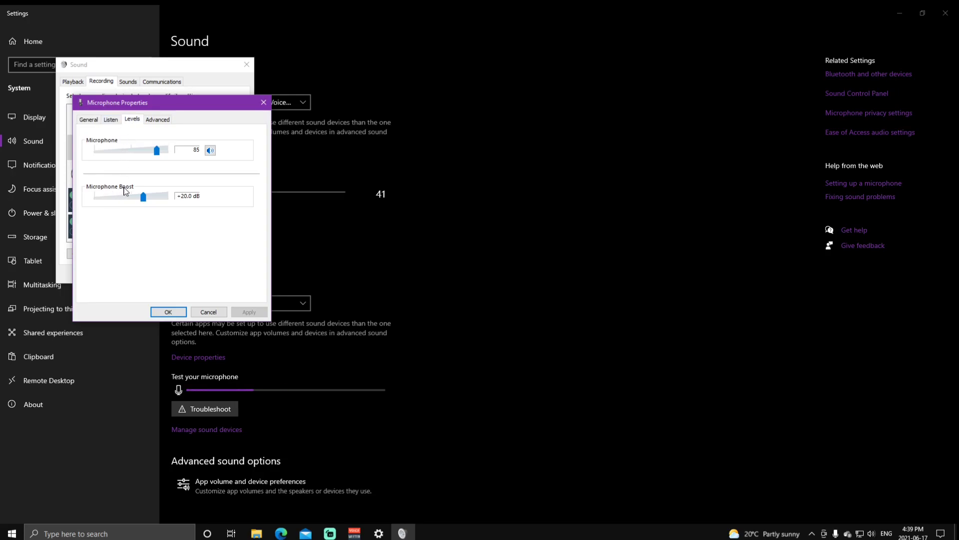
# - Open Device Manager and view the driver properties of Realtek(R) Audio under Sound, video and game controllers
pyautogui.click(116, 534)
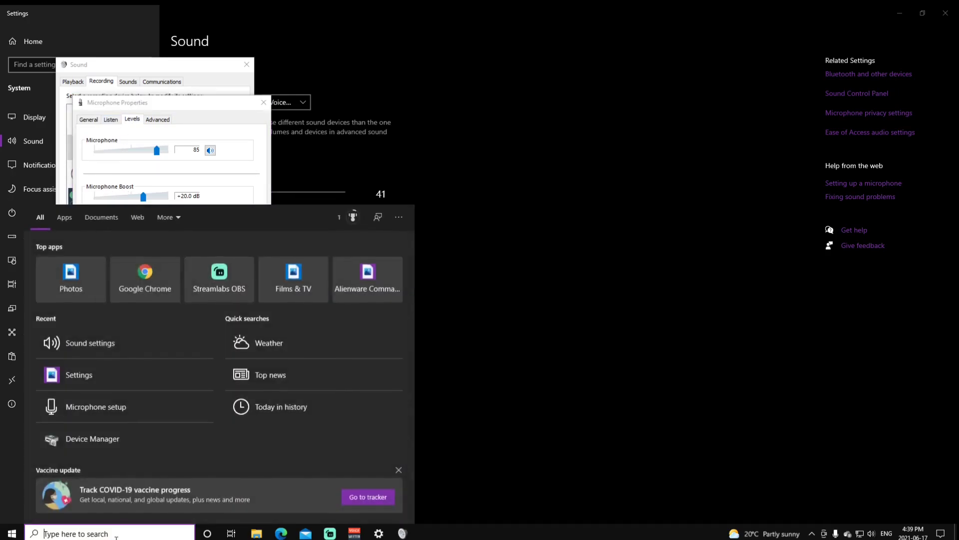
pyautogui.write('de')
pyautogui.click(83, 259)
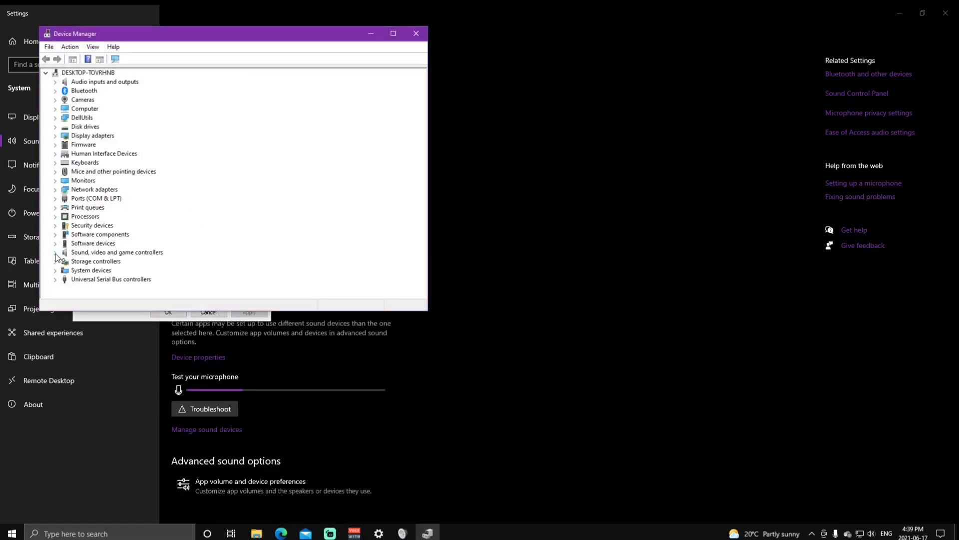
pyautogui.click(59, 252)
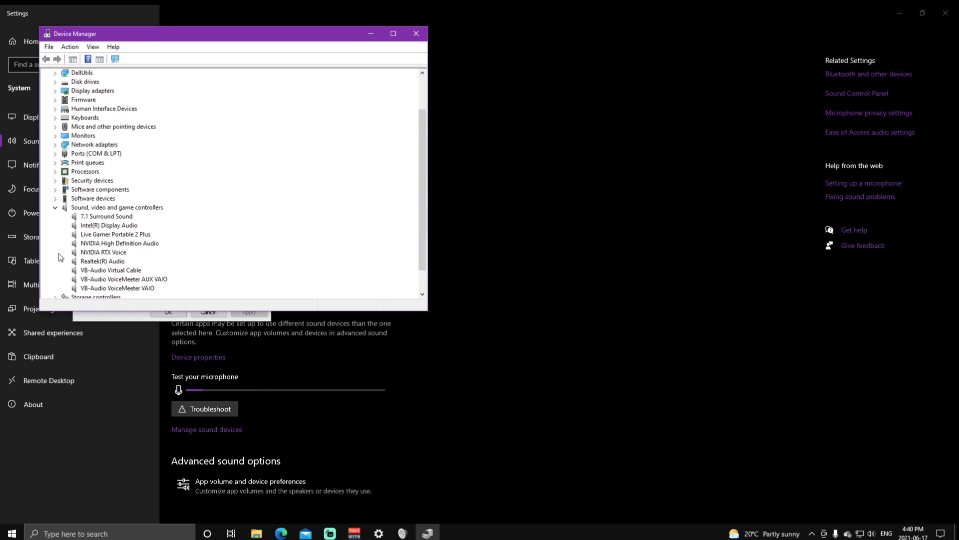
pyautogui.doubleClick(83, 262)
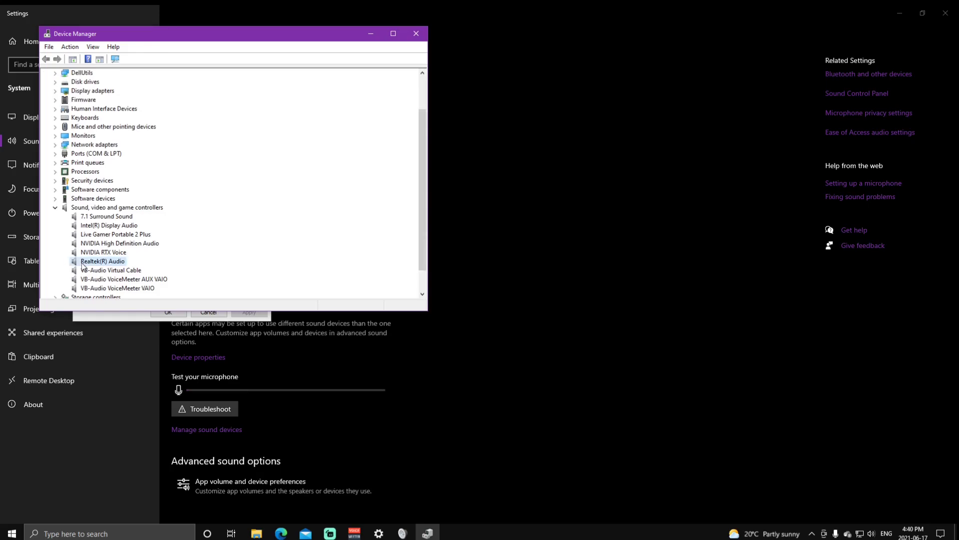
pyautogui.click(174, 80)
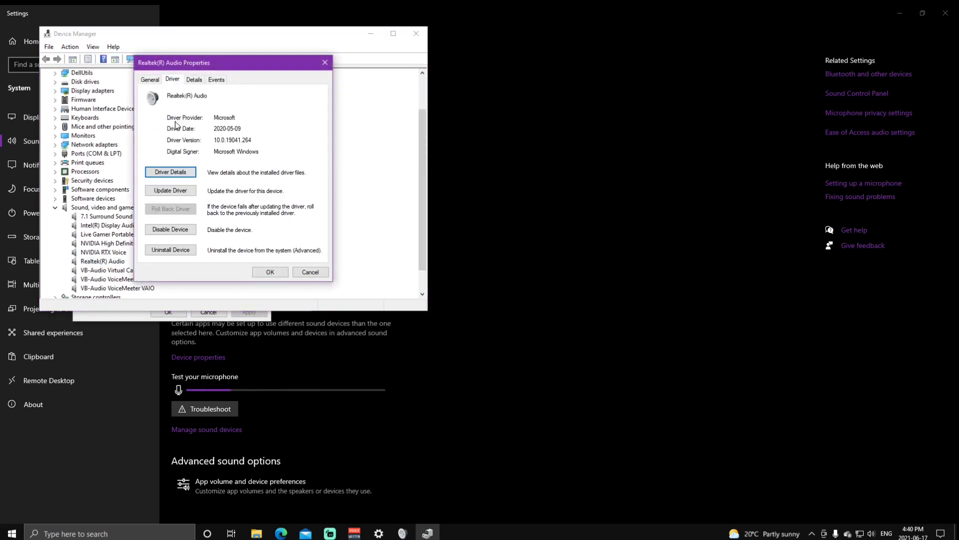
# - Update the Realtek(R) Audio driver manually, picking High Definition Audio Device from the list of available drivers on the computer
pyautogui.click(178, 193)
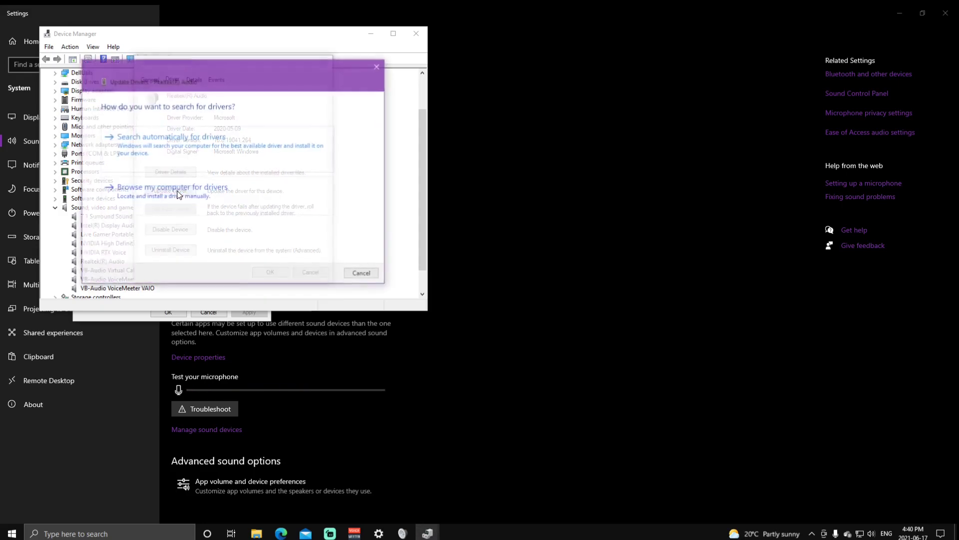
pyautogui.click(138, 199)
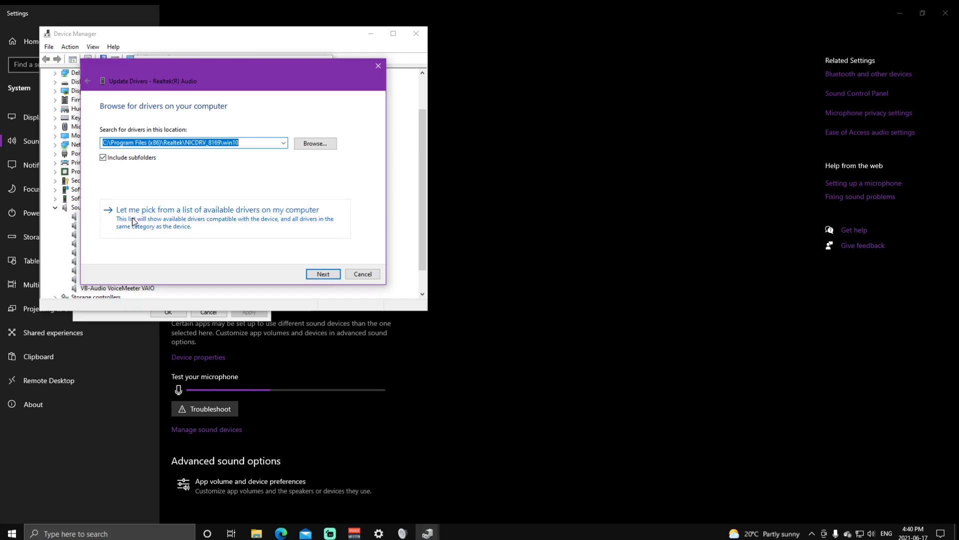
pyautogui.click(134, 221)
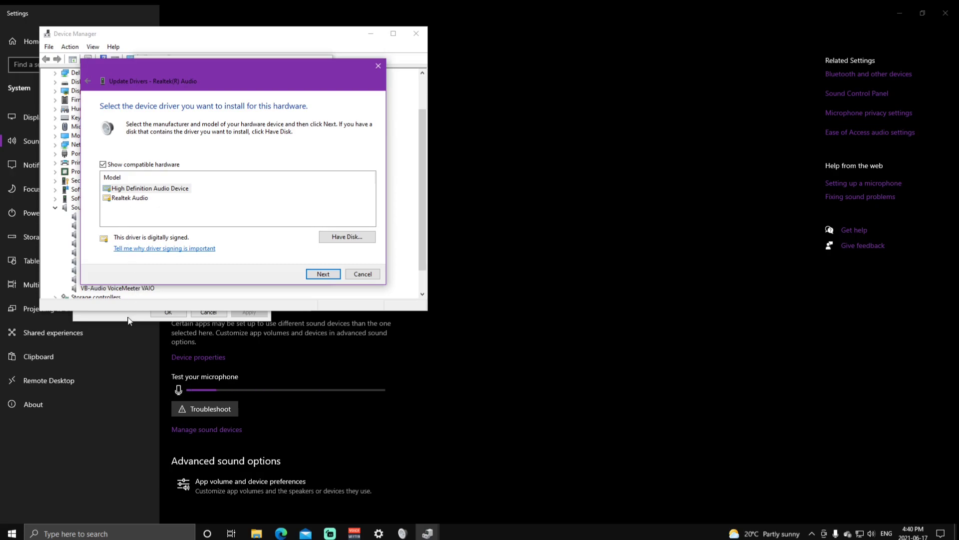
pyautogui.doubleClick(121, 189)
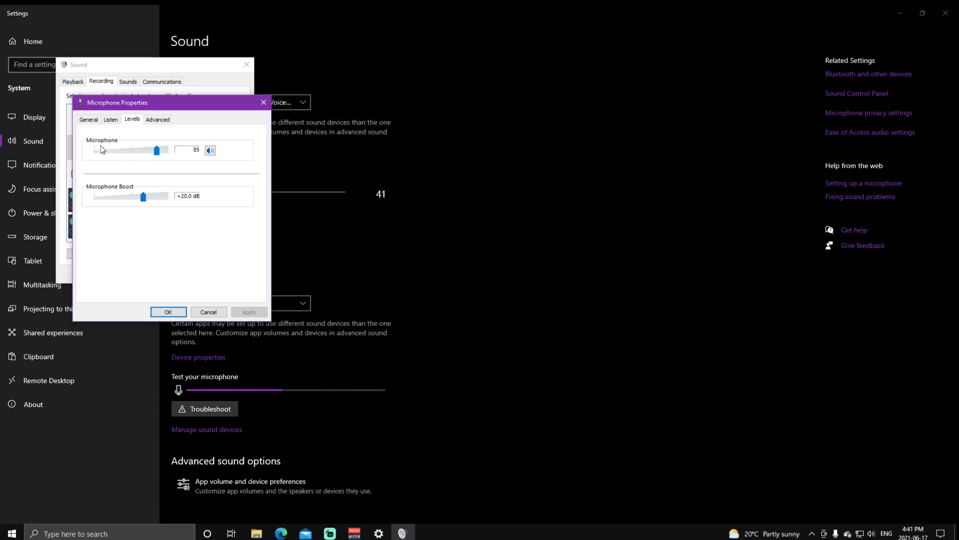
# - Try the microphone level at maximum and Microphone Boost at maximum and minimum, bringing both back to about their original positions
pyautogui.moveTo(157, 150)
pyautogui.mouseDown()
pyautogui.moveTo(184, 151)
pyautogui.moveTo(160, 161)
pyautogui.mouseUp()
pyautogui.moveTo(157, 151); pyautogui.dragTo(168, 151)
pyautogui.moveTo(144, 197); pyautogui.dragTo(180, 193)
pyautogui.moveTo(168, 198); pyautogui.dragTo(145, 197)
pyautogui.moveTo(168, 151); pyautogui.dragTo(157, 152)
pyautogui.click(130, 196)
pyautogui.moveTo(119, 199); pyautogui.dragTo(86, 199)
pyautogui.moveTo(94, 198); pyautogui.dragTo(111, 199)
pyautogui.moveTo(119, 200); pyautogui.dragTo(133, 198)
# - Choose 2 channel, 16 bit, 44100 Hz (CD Quality) as the microphone's default format and confirm the microphone and sound dialogs
pyautogui.click(153, 121)
pyautogui.click(140, 165)
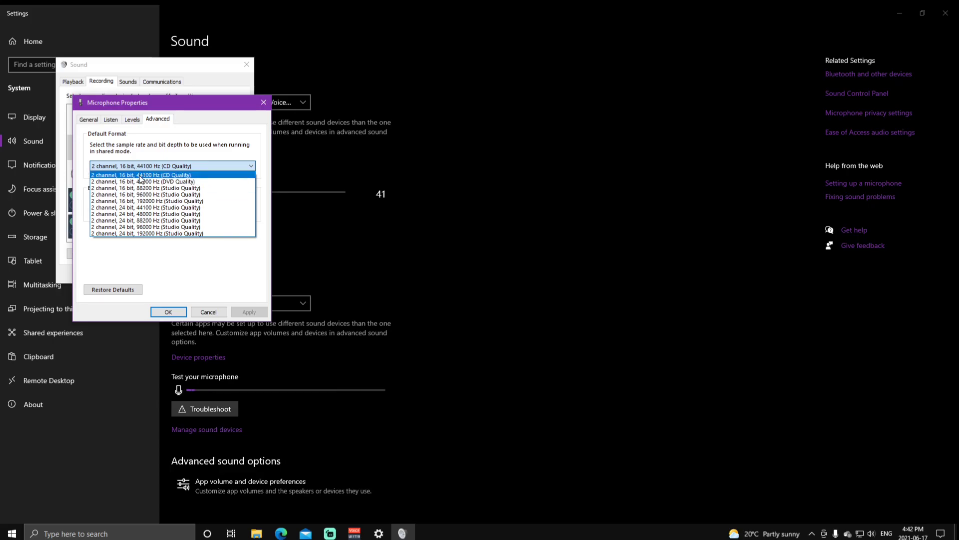
pyautogui.click(140, 177)
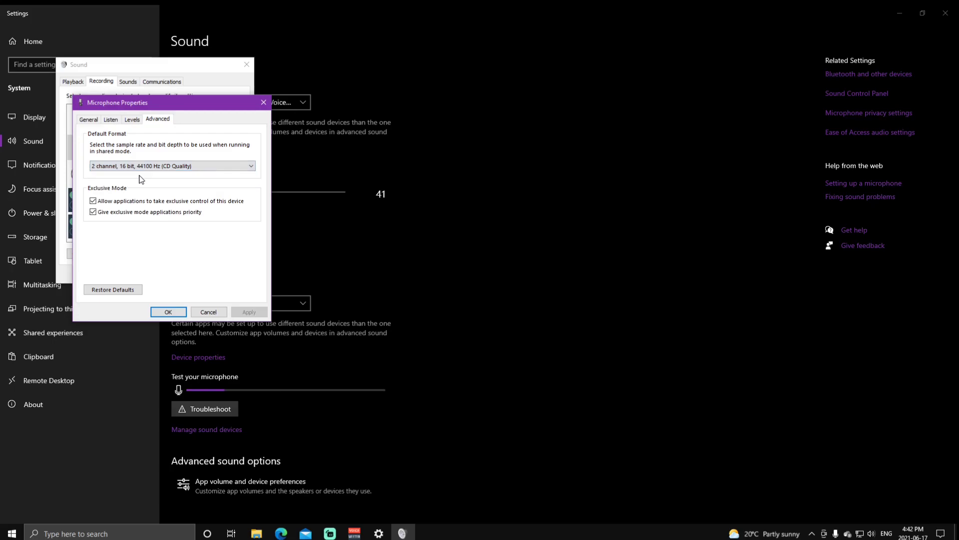
pyautogui.click(168, 312)
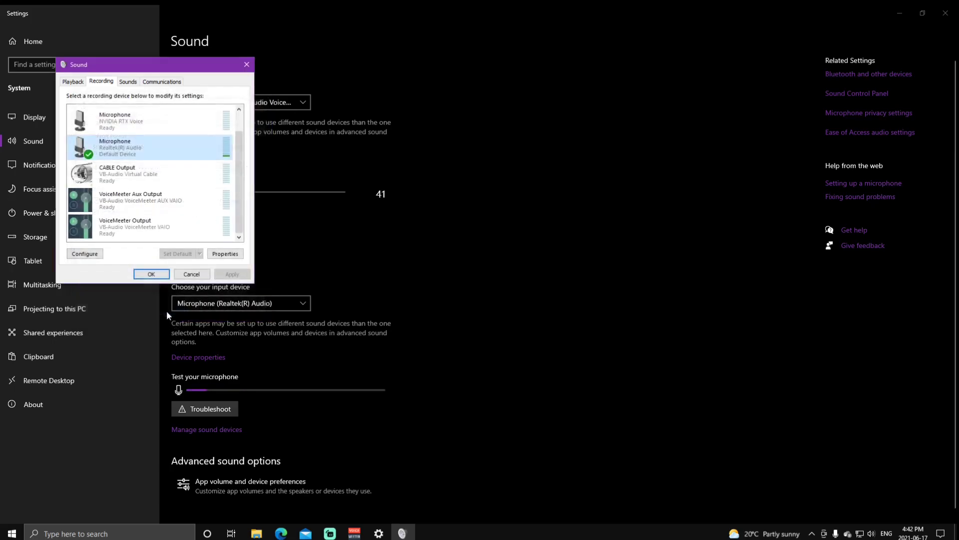
pyautogui.click(151, 274)
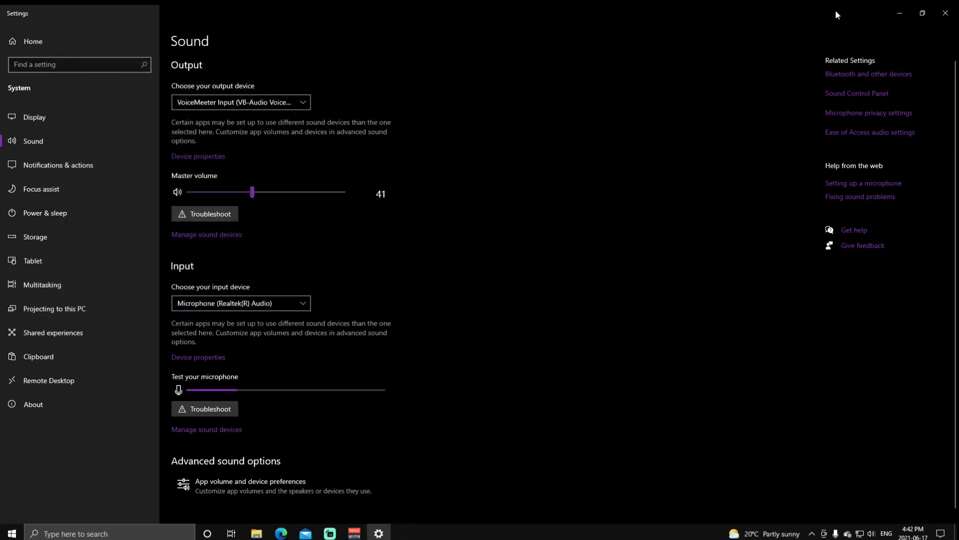
# - Minimize Settings, briefly bring up the Voicemeeter Banana mixer and switch to Streamlabs OBS
pyautogui.click(900, 13)
pyautogui.click(353, 533)
pyautogui.click(354, 533)
pyautogui.click(330, 533)
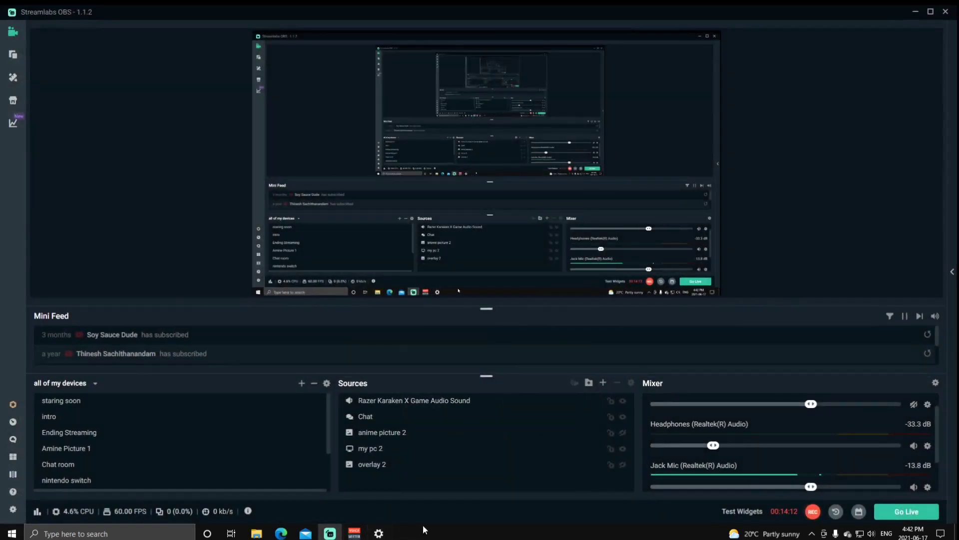